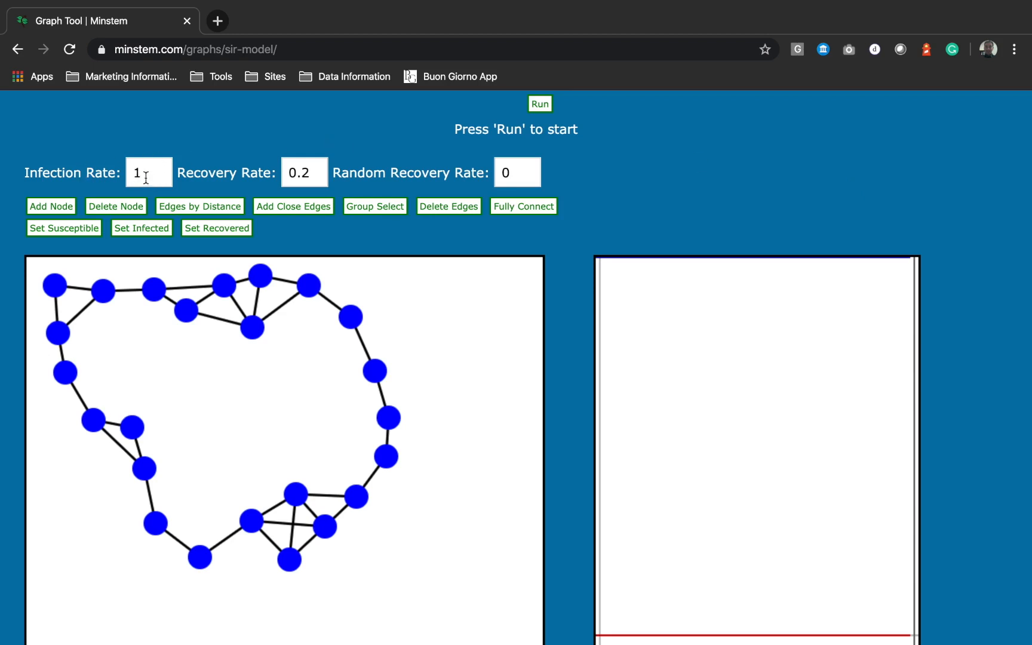
click(304, 170)
key(super+a)
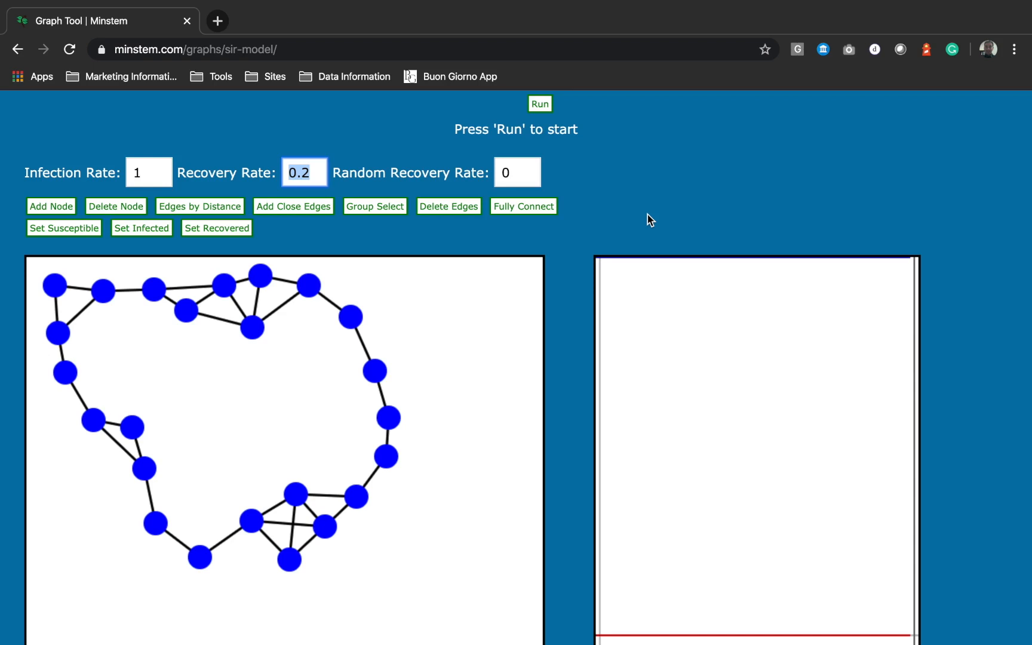
click(289, 172)
double_click(503, 173)
click(454, 171)
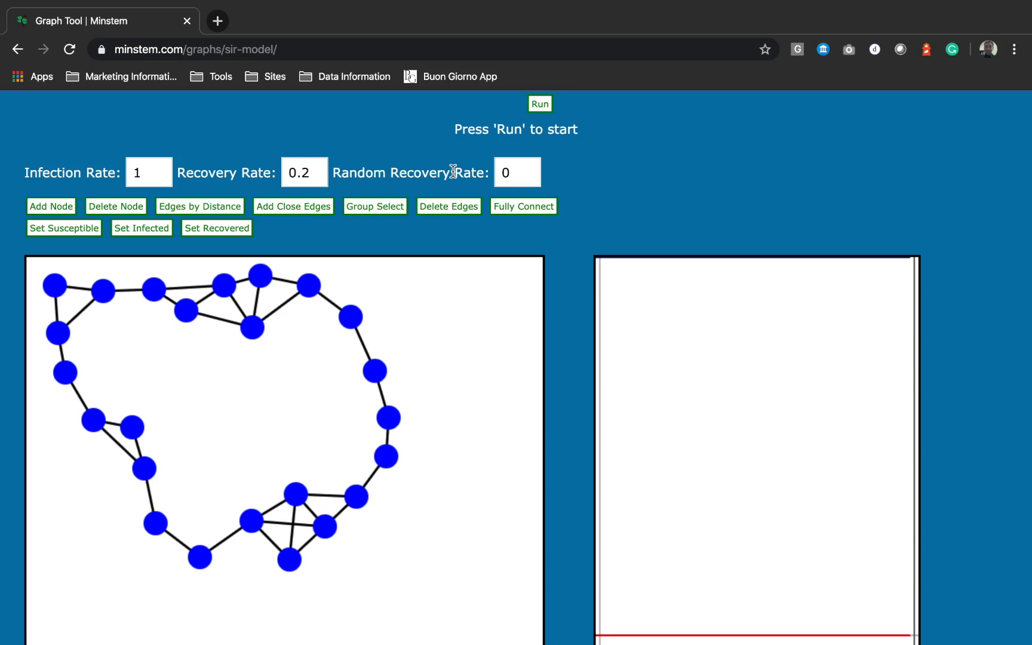
click(507, 175)
Select and deselect the node in the upper-left corner of the graph.
click(55, 287)
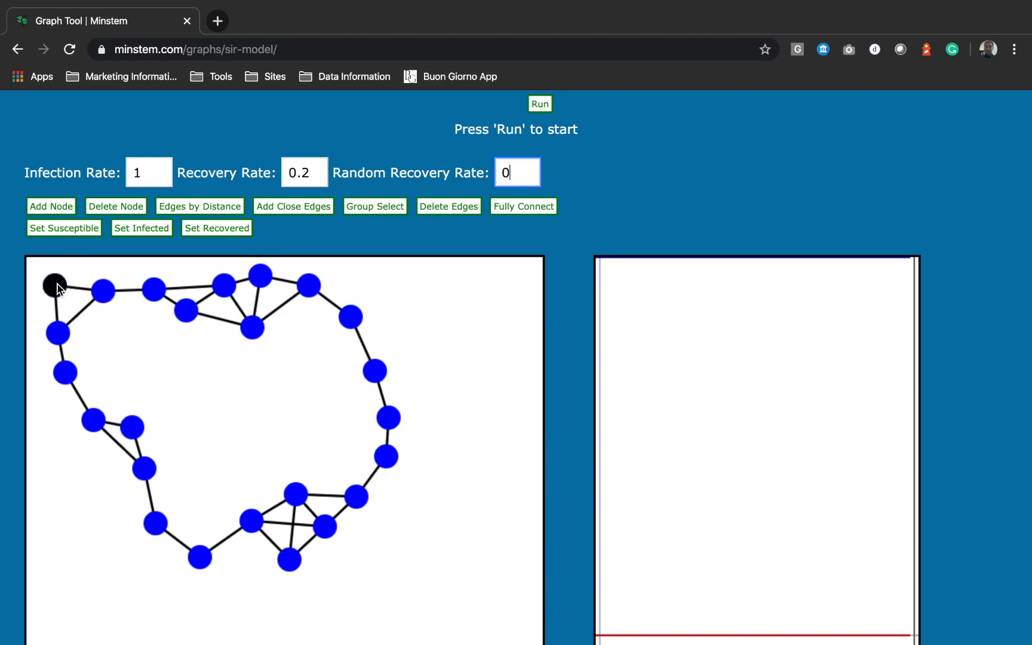
click(49, 281)
click(100, 329)
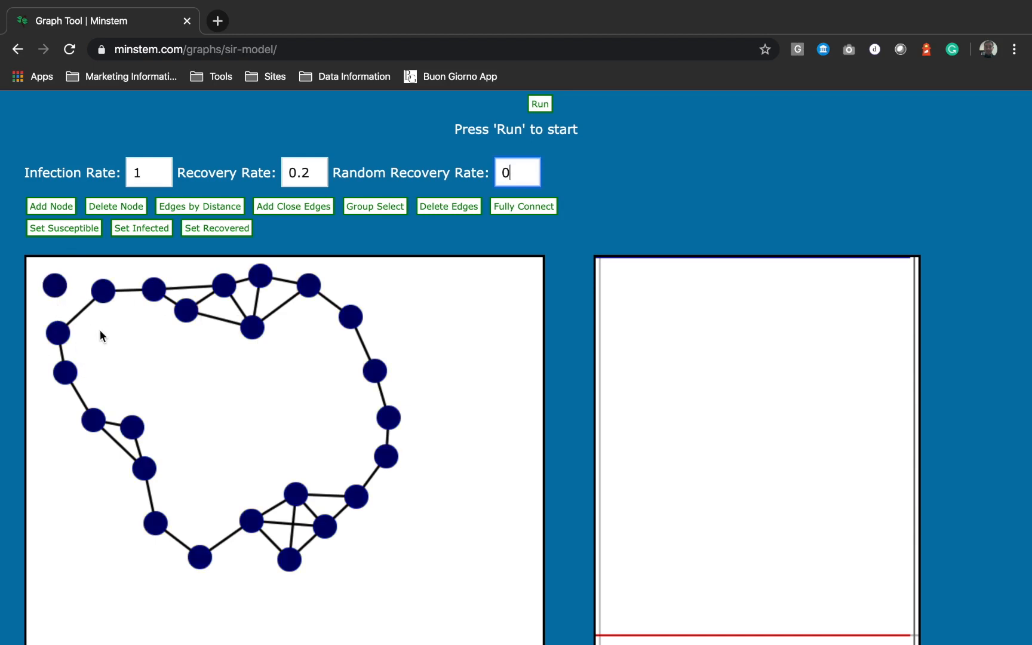
click(54, 286)
click(103, 290)
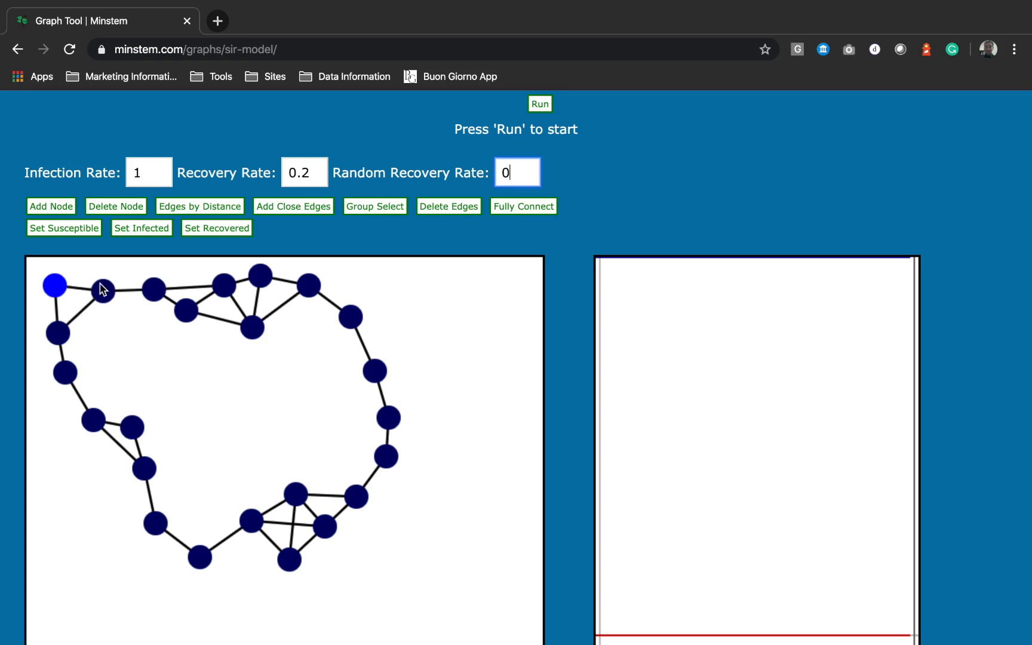
click(141, 371)
Mark the upper-left corner node as infected and deselect it.
click(55, 286)
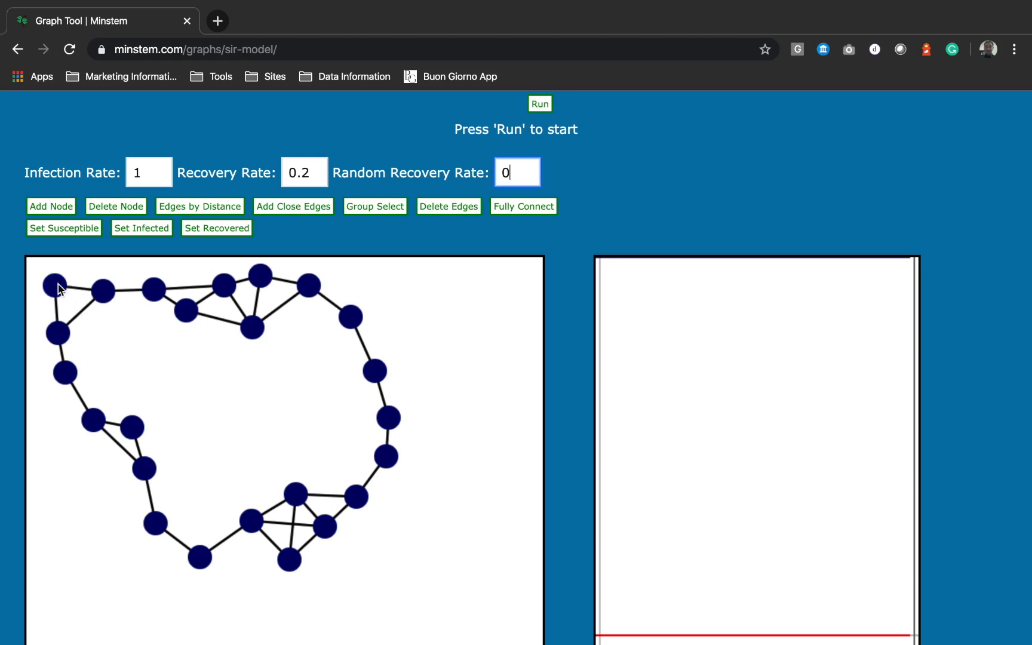
click(147, 234)
click(129, 366)
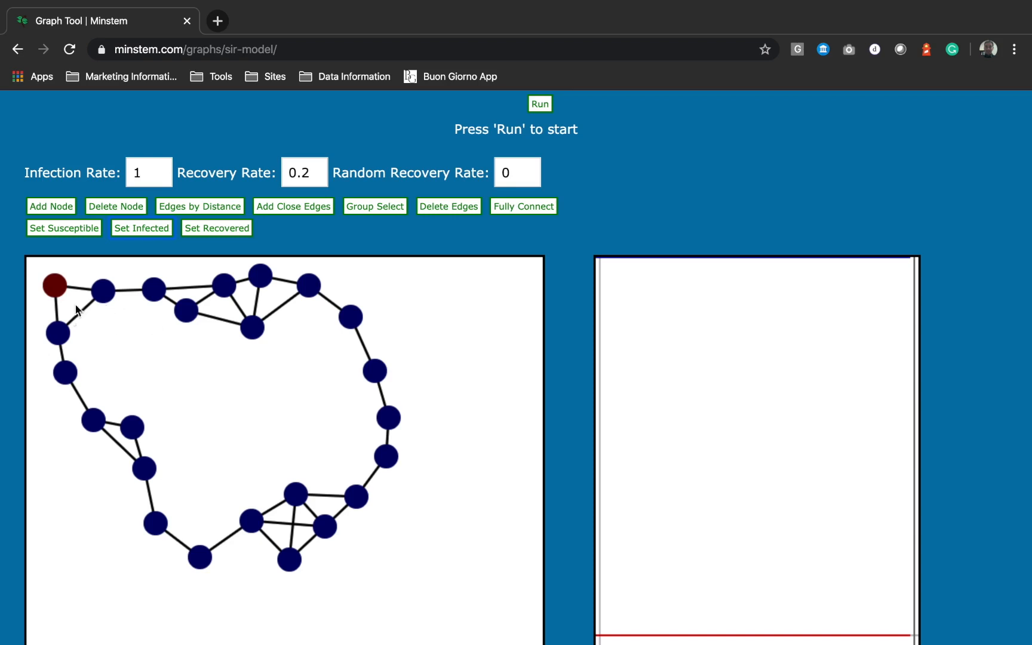
Switch the upper-left corner node to recovered and back to infected.
click(58, 288)
click(218, 231)
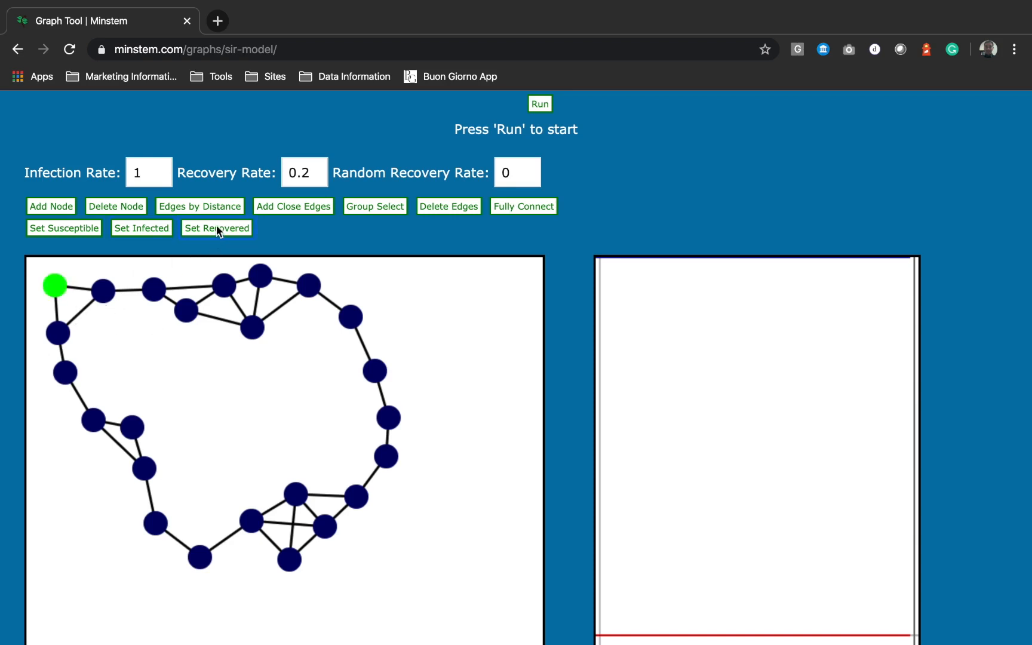
click(185, 357)
click(142, 228)
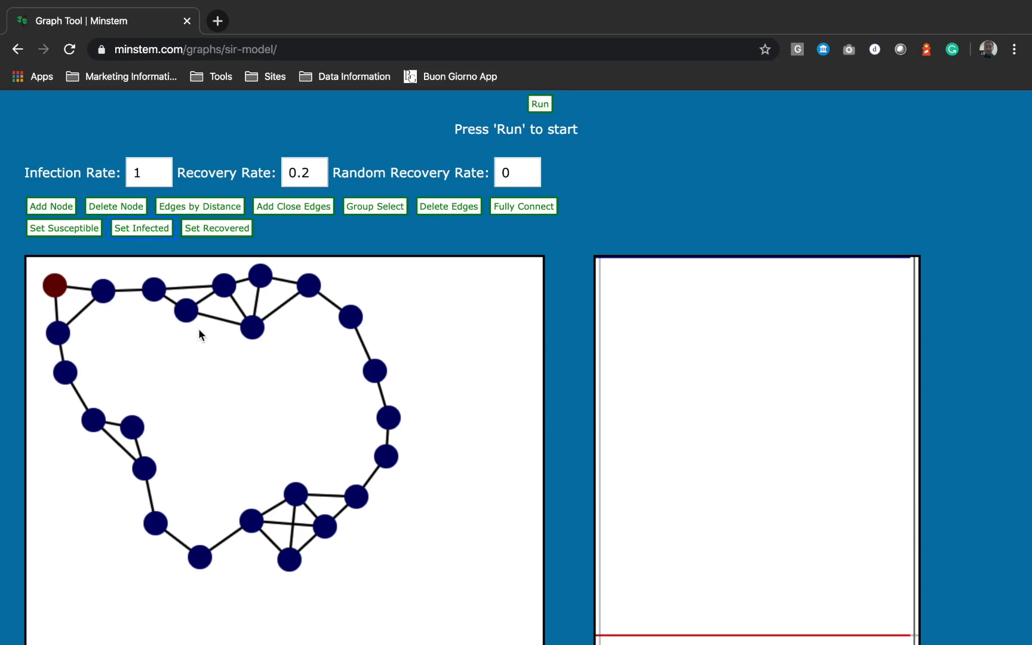
Mark the node just left of the topmost one as infected, and return it to susceptible.
click(224, 285)
click(156, 229)
click(241, 419)
click(224, 286)
click(60, 229)
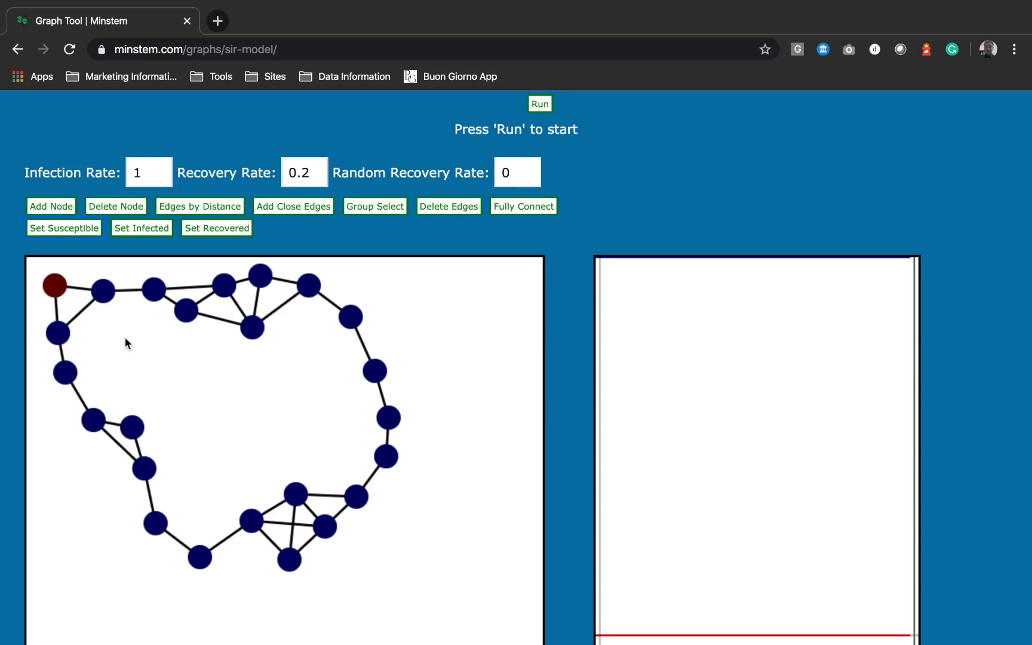
Add a new node in the empty area to the right of the ring of nodes.
click(53, 208)
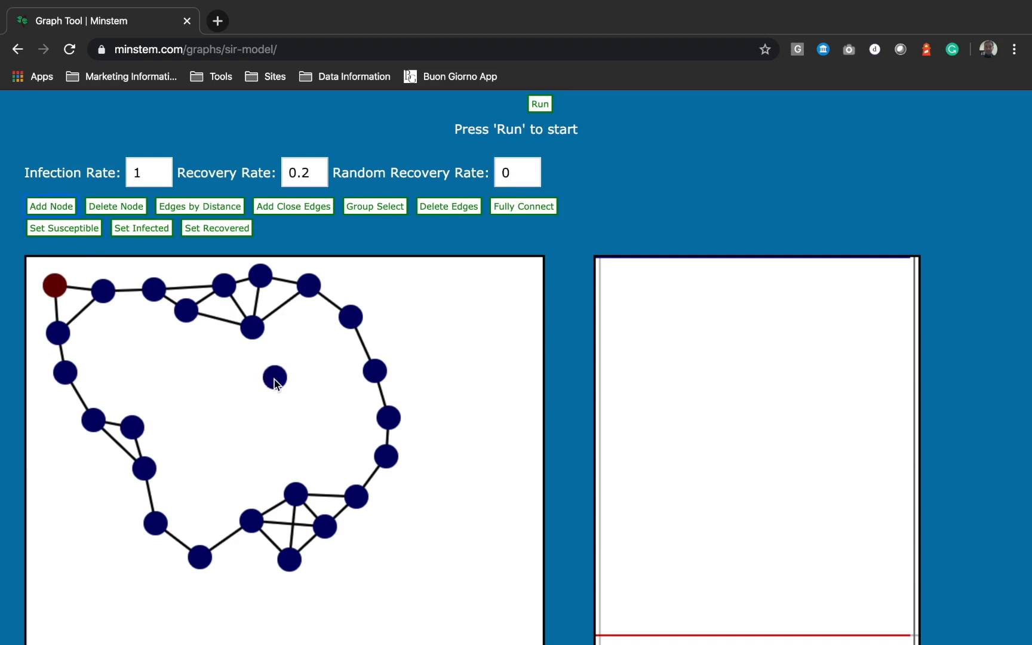
click(470, 334)
Delete the edge between the two nodes at the ring's upper right and reconnect them.
click(382, 375)
click(472, 334)
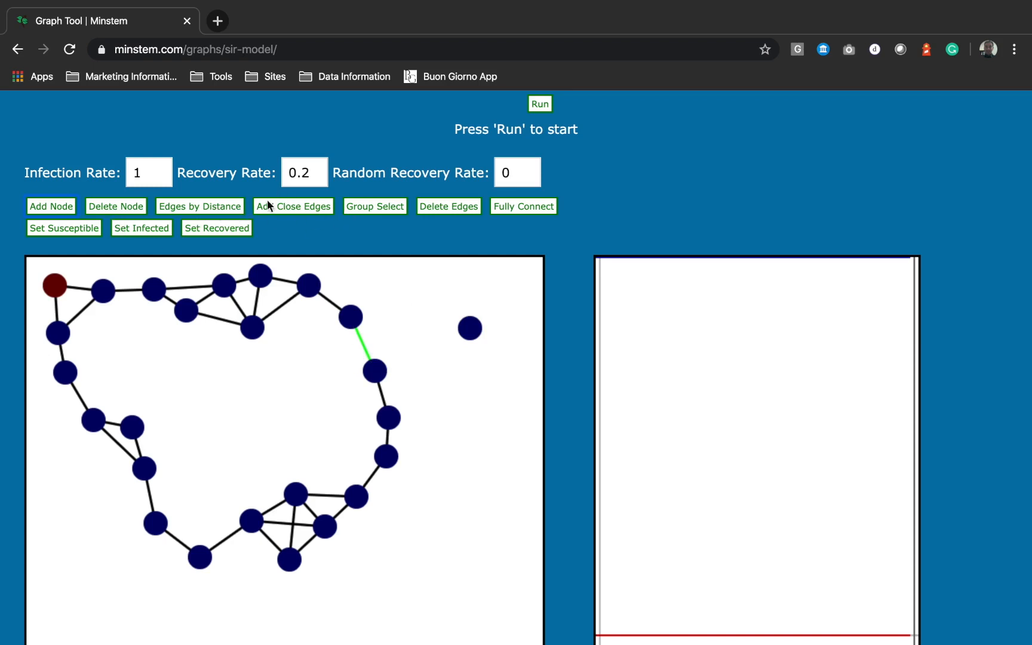
click(425, 207)
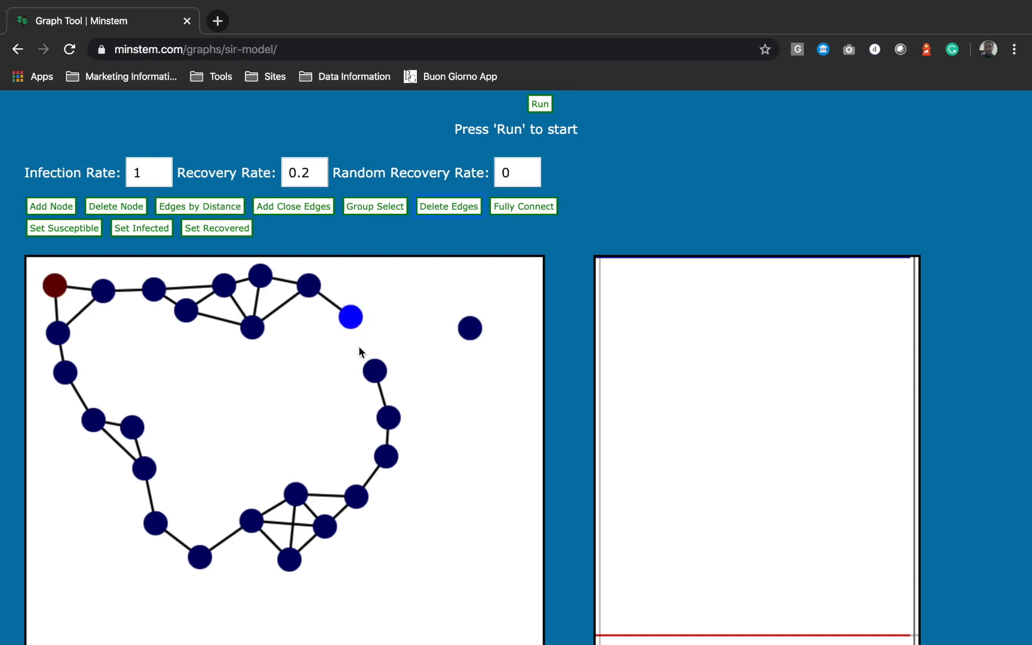
click(370, 366)
Delete the isolated node to the right of the ring.
click(453, 392)
click(465, 326)
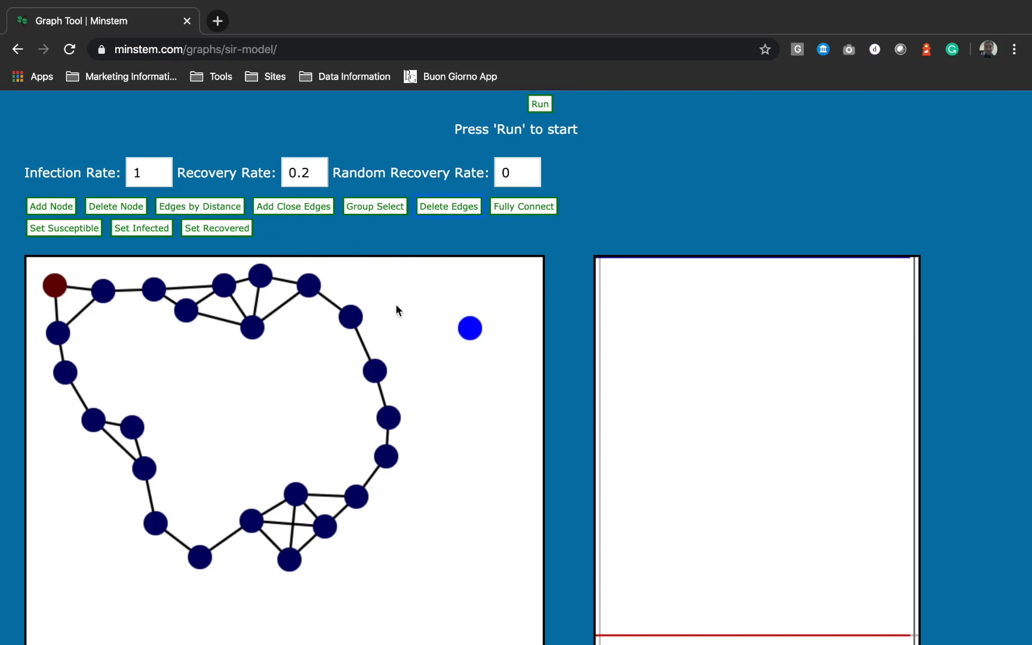
click(115, 212)
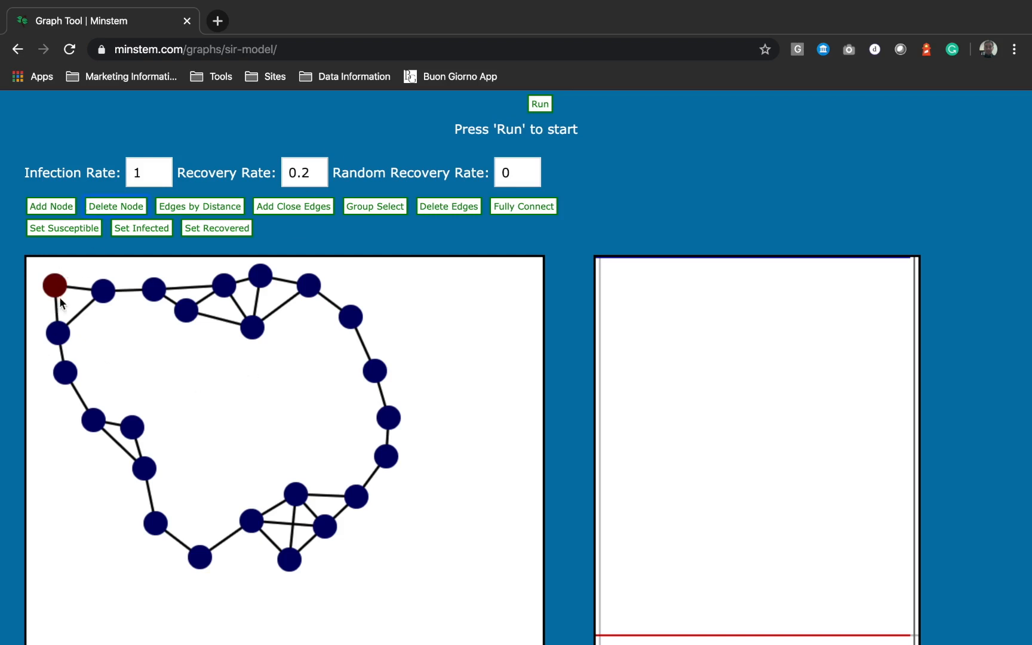
Run the simulation with the upper-left corner node infected until the infection dies out, and stop it.
click(540, 103)
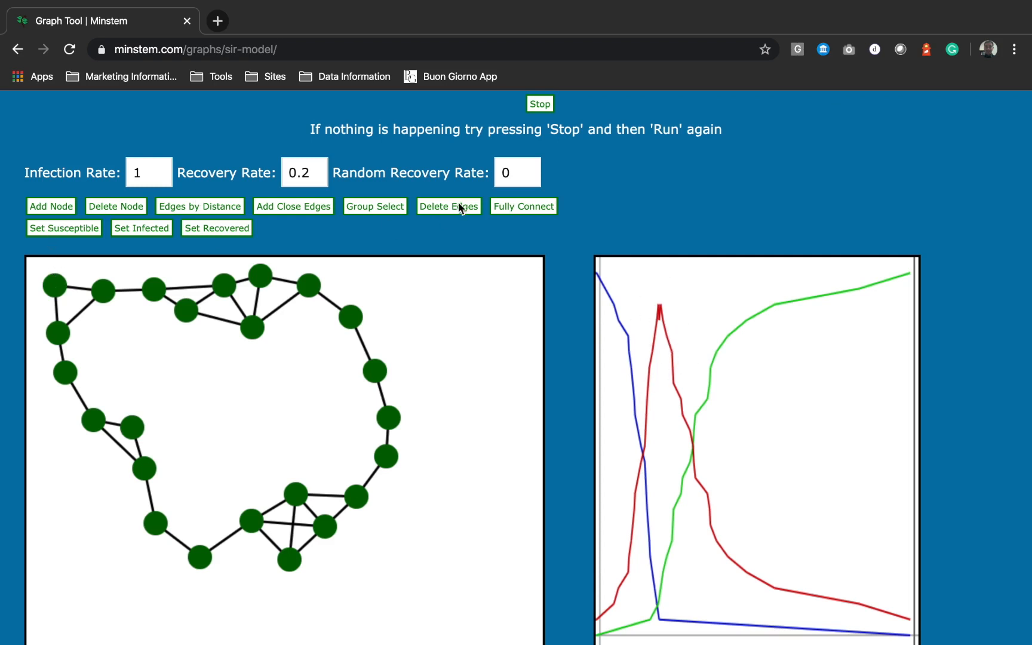
click(534, 103)
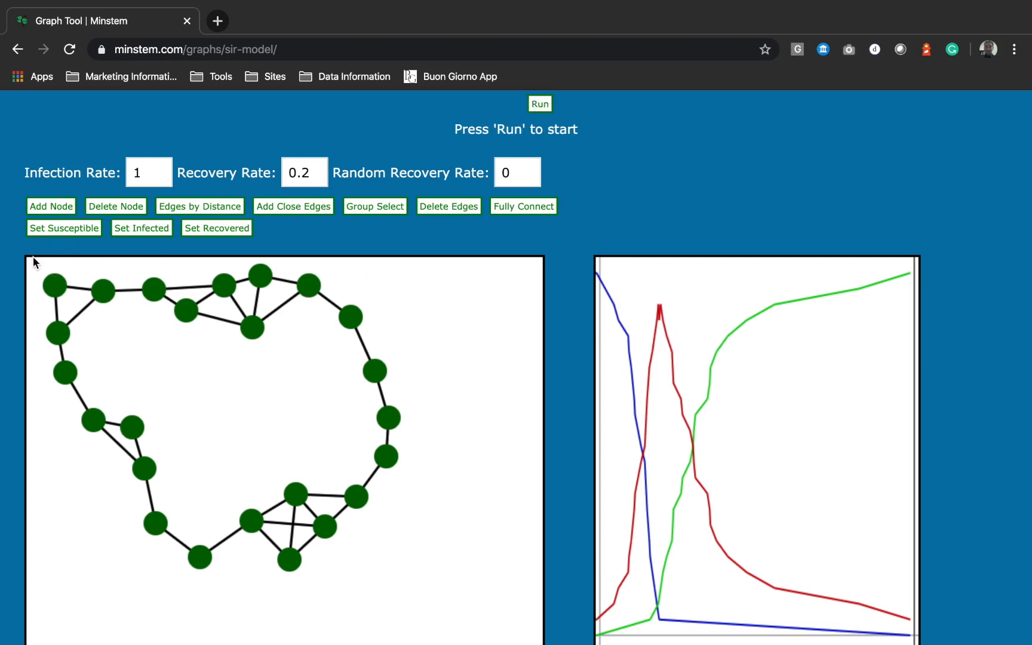
Reset all nodes except the topmost one to susceptible, and mark the topmost node as infected.
drag(32, 263, 420, 585)
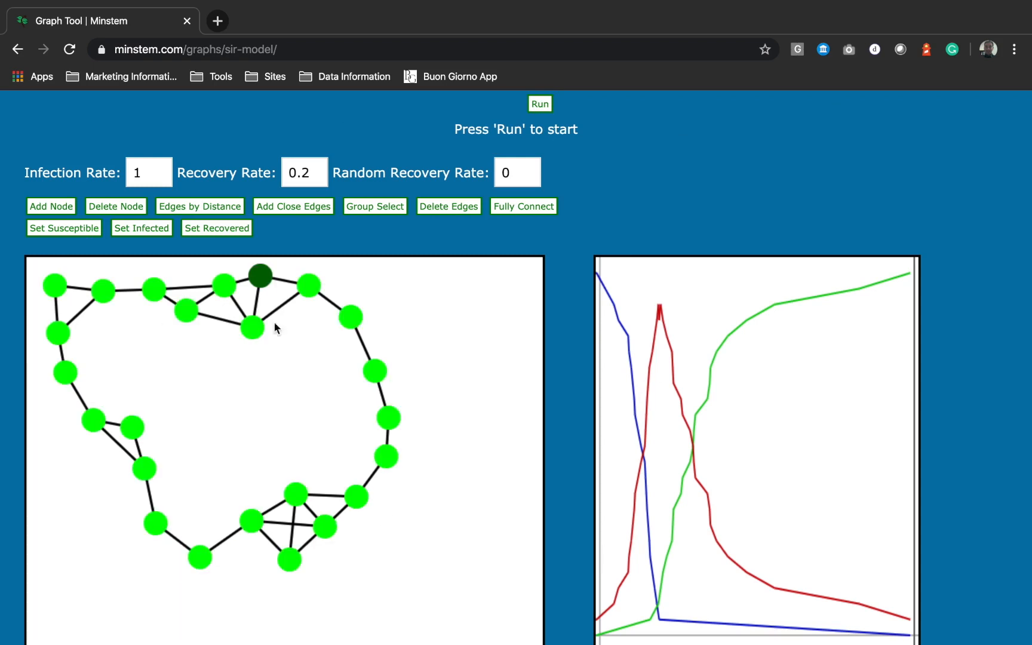
click(74, 229)
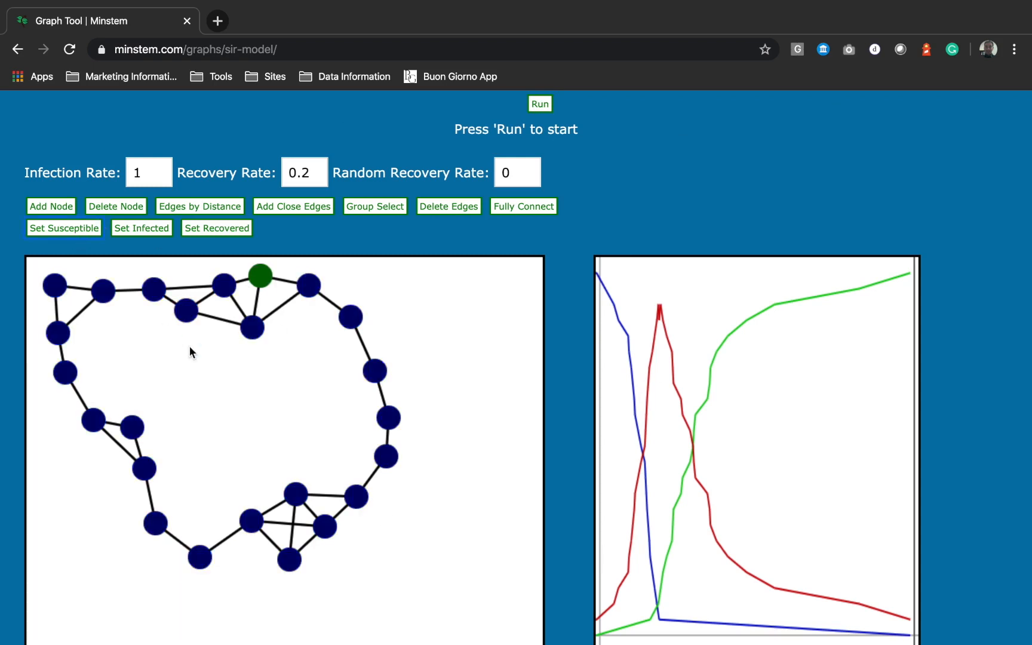
click(266, 278)
click(146, 230)
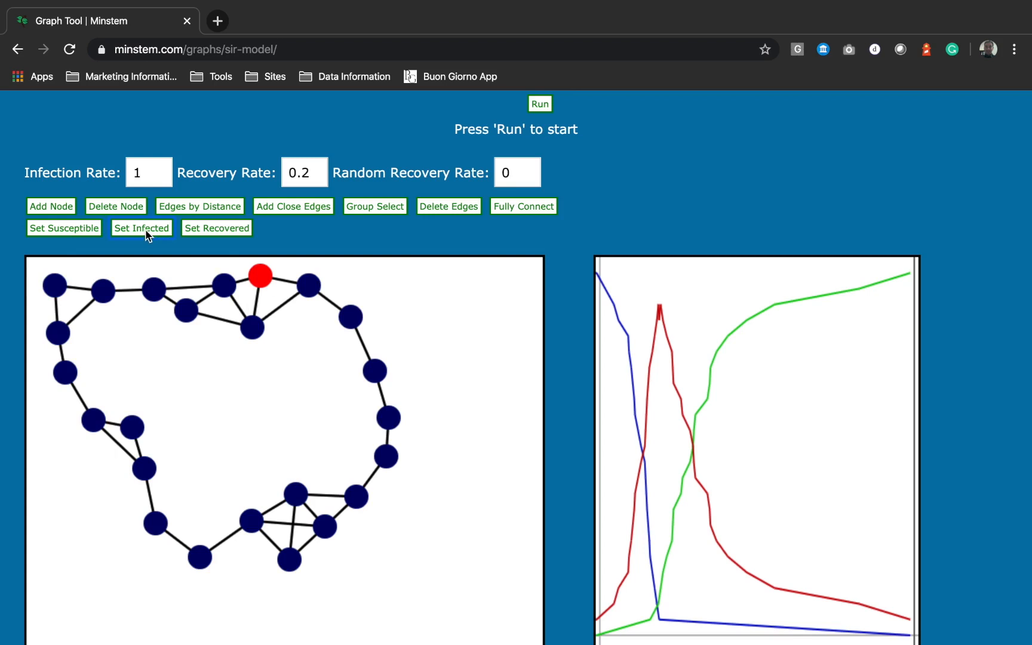
click(426, 300)
Run the simulation on the sparse ring with the topmost node infected, and stop it when the infection ends.
click(540, 105)
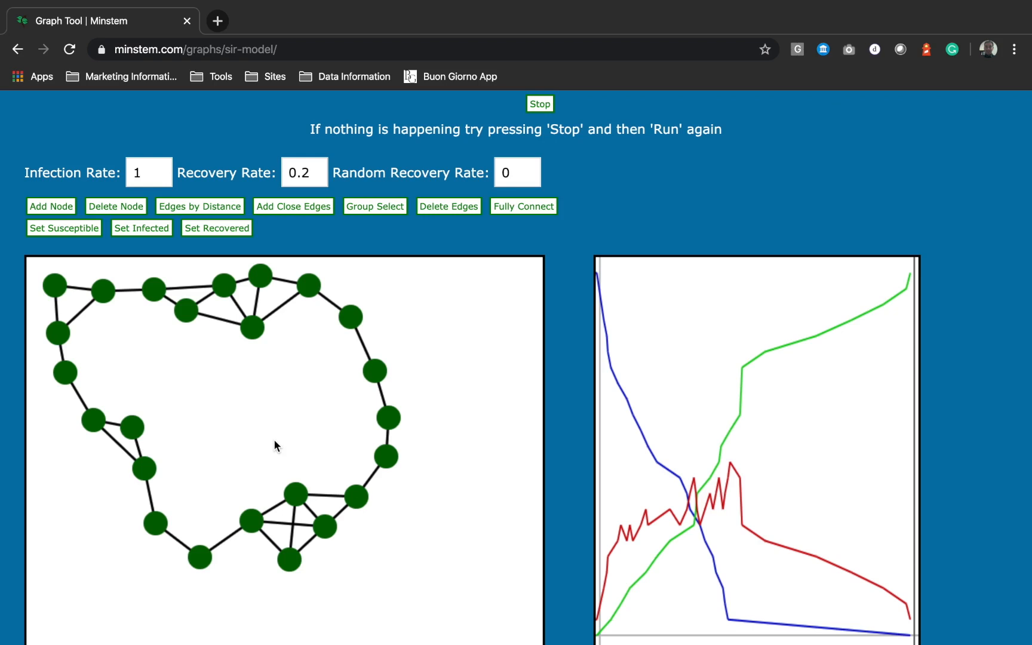
click(541, 111)
Fully connect all nodes of the graph and reset every node except the topmost one to susceptible.
click(530, 208)
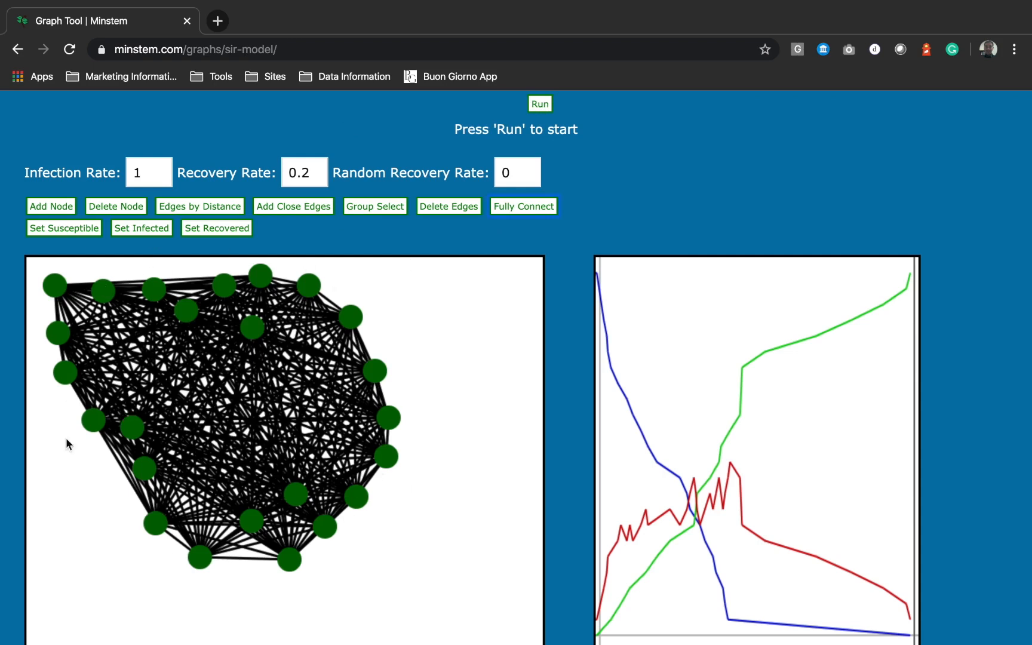
drag(32, 261, 446, 577)
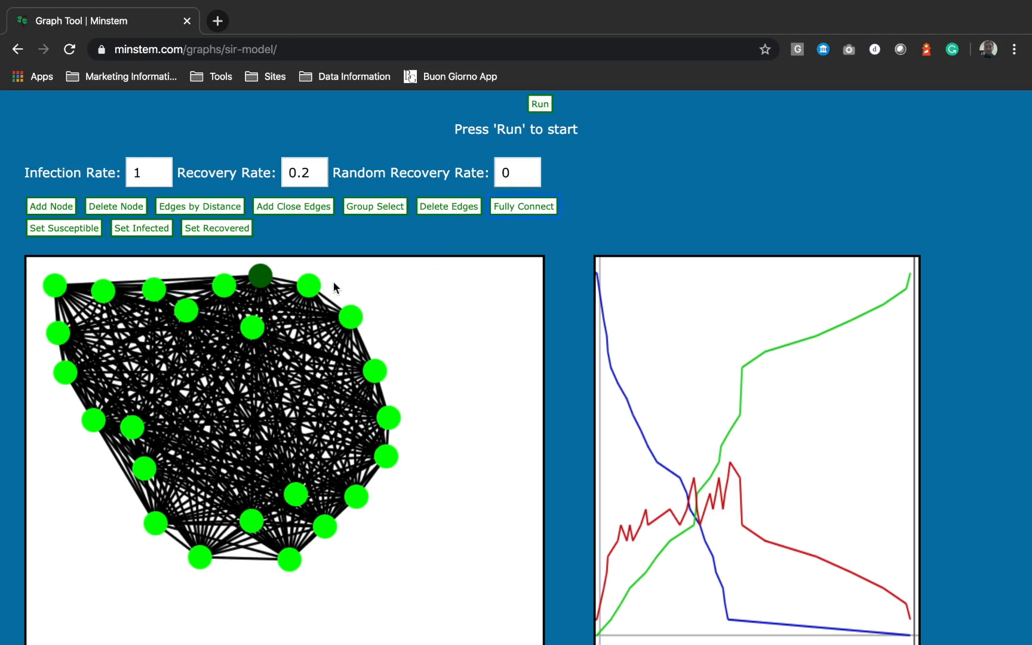
click(70, 230)
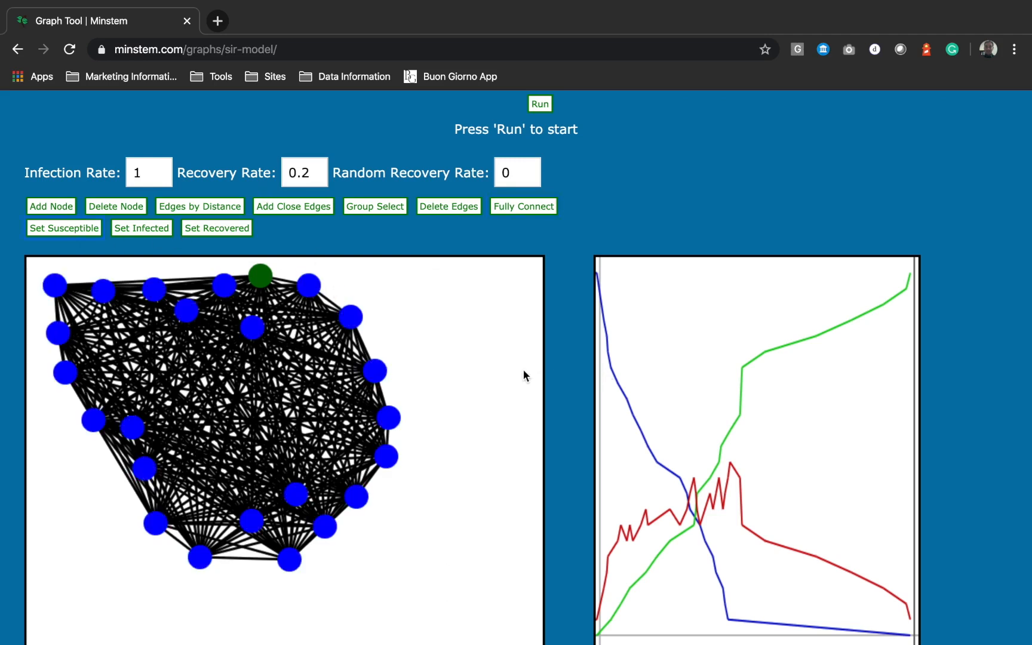
click(525, 375)
Mark the topmost node of the fully connected graph as infected and deselect it.
click(266, 276)
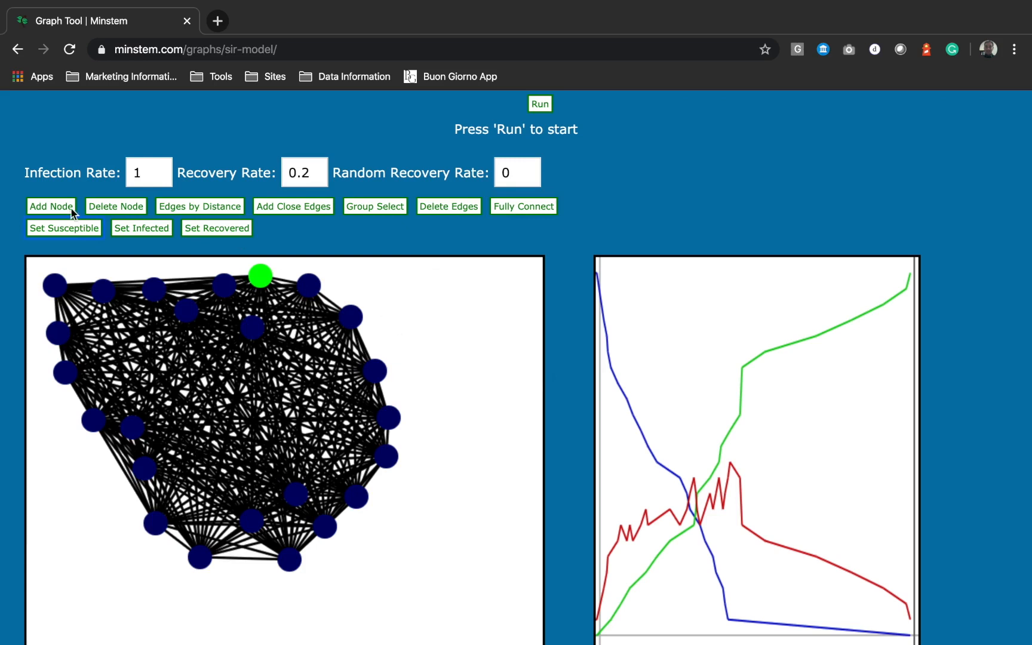
click(138, 228)
click(406, 291)
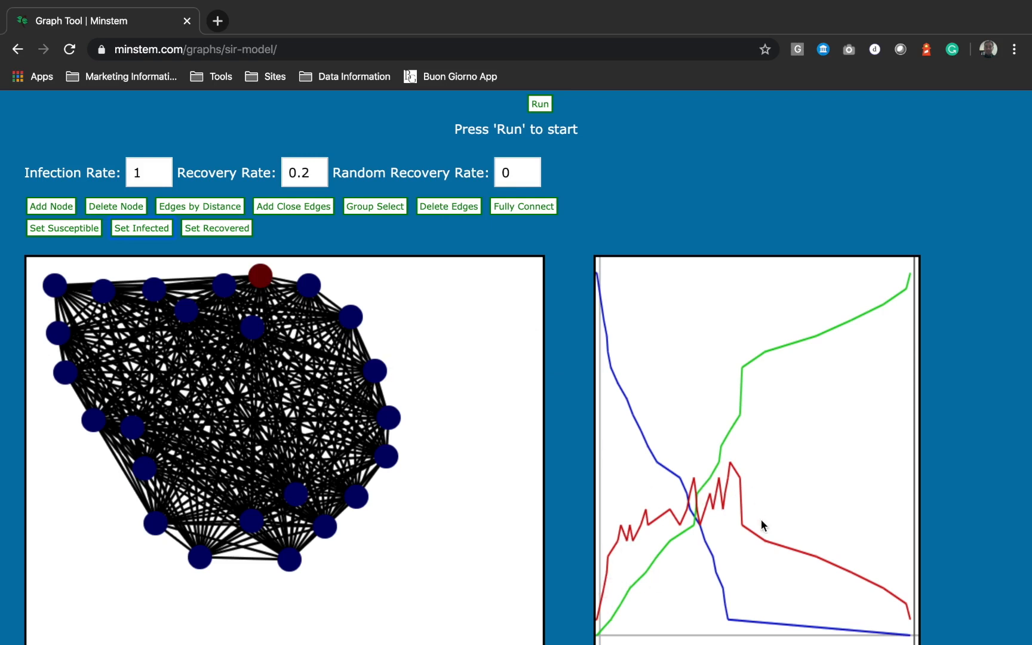
Run the simulation on the fully connected graph and stop it when the infection ends.
click(541, 107)
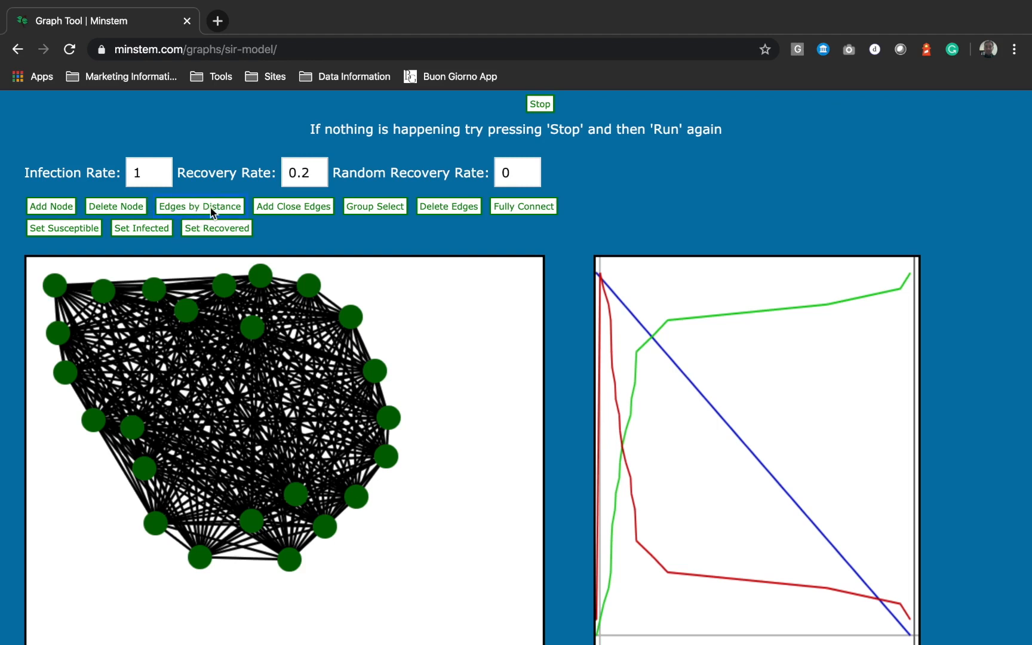
click(540, 105)
Rebuild the edges by distance and move the node just right of the topmost one slightly downward.
click(177, 207)
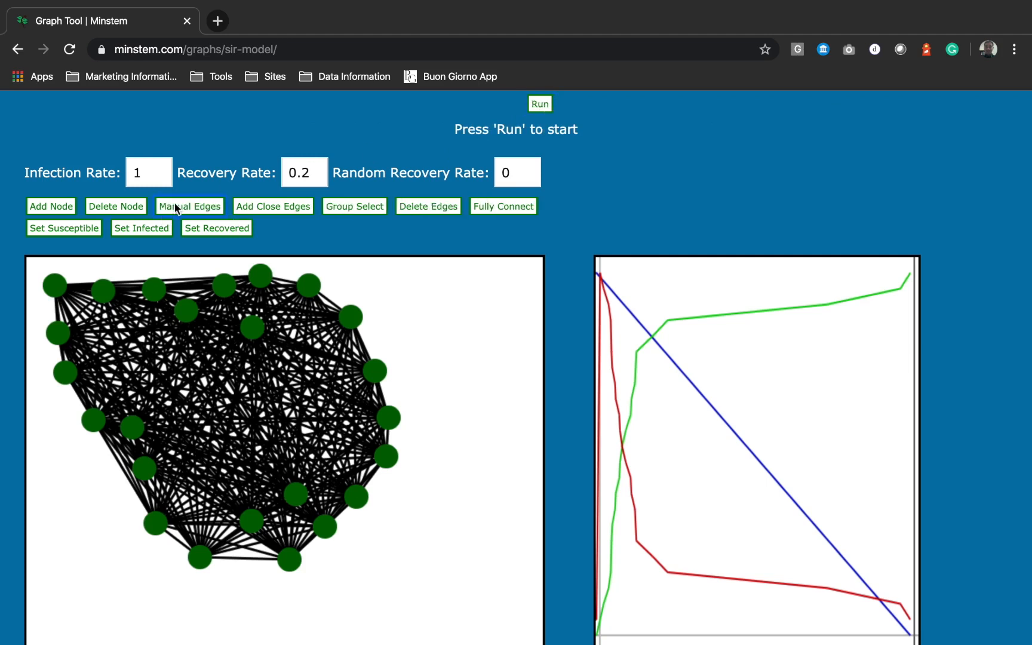
click(176, 207)
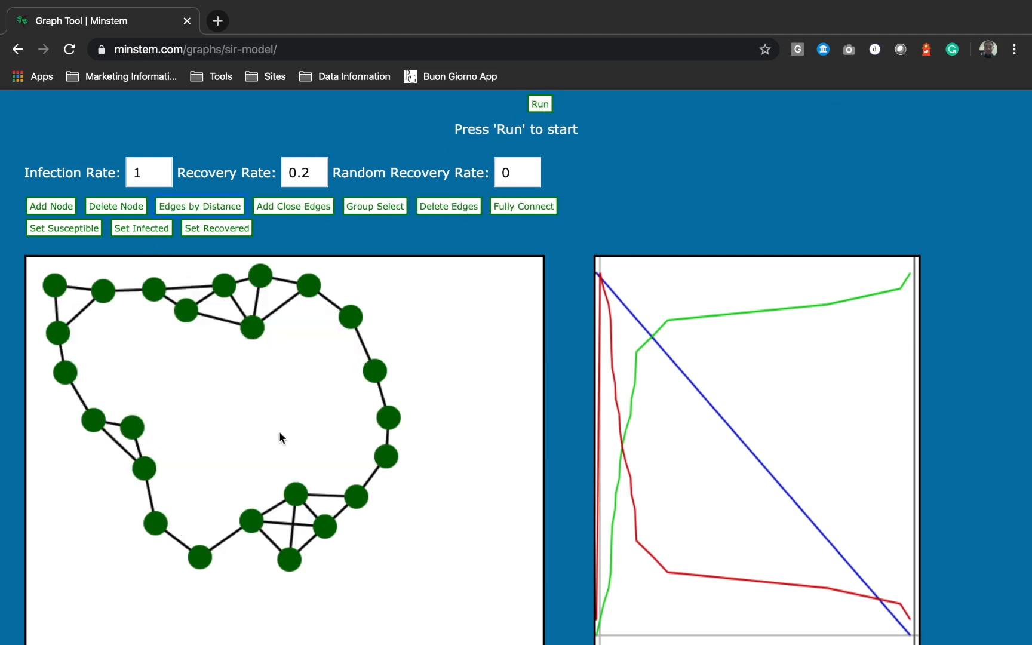
mouse_move(304, 296)
mouse_down()
mouse_move(307, 380)
mouse_move(307, 304)
mouse_up()
Switch to manual edges and connect the inner node below the topmost one to the top node of the bottom cluster.
click(188, 209)
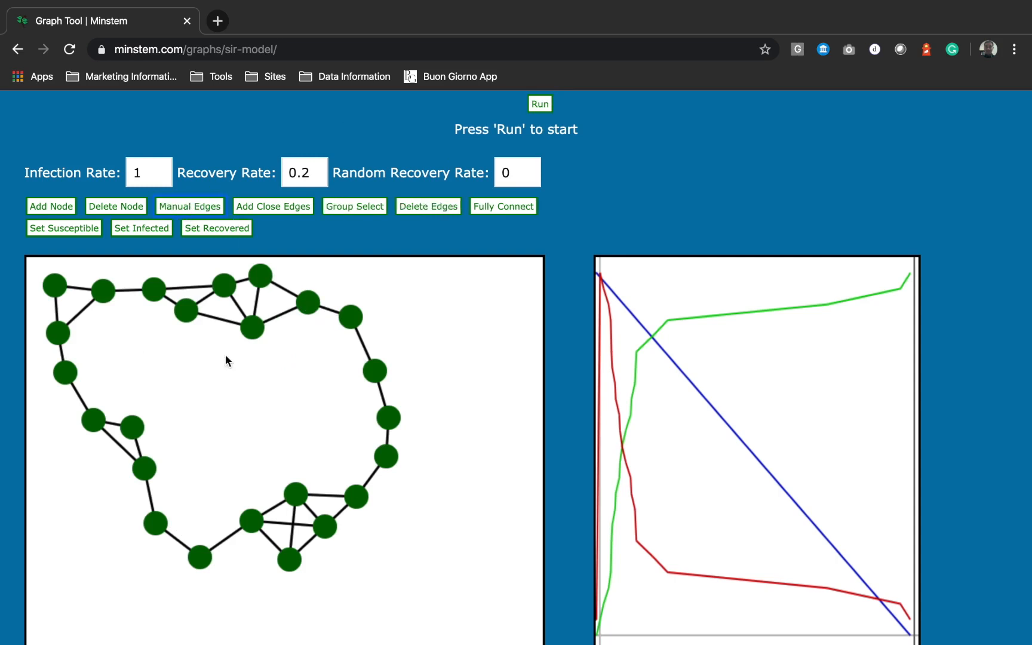
click(252, 328)
click(295, 492)
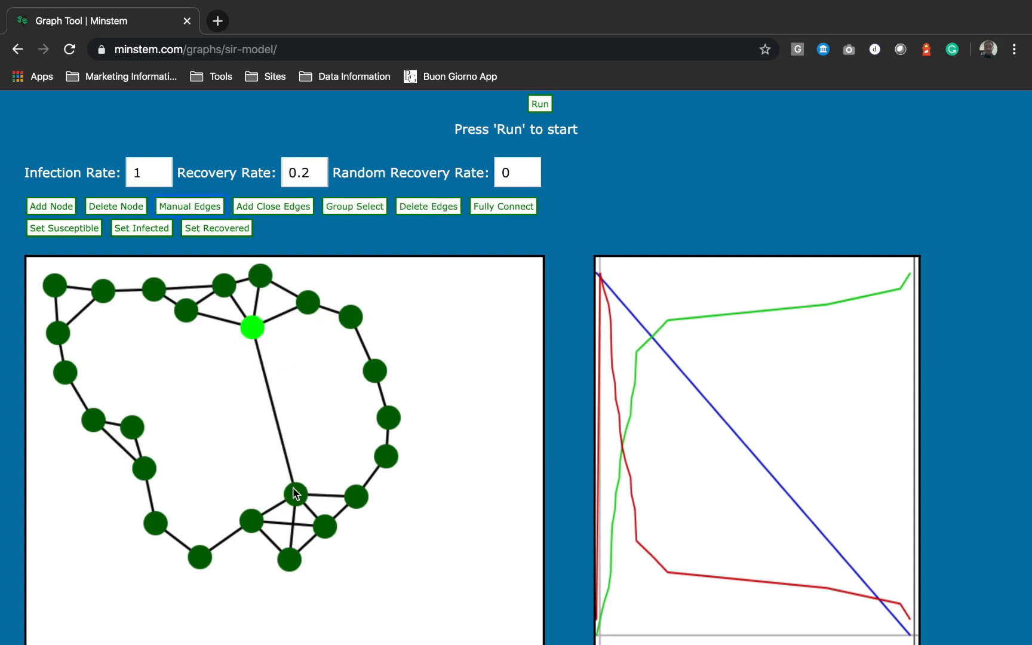
click(460, 391)
Delete the long edge crossing the middle of the ring.
click(269, 394)
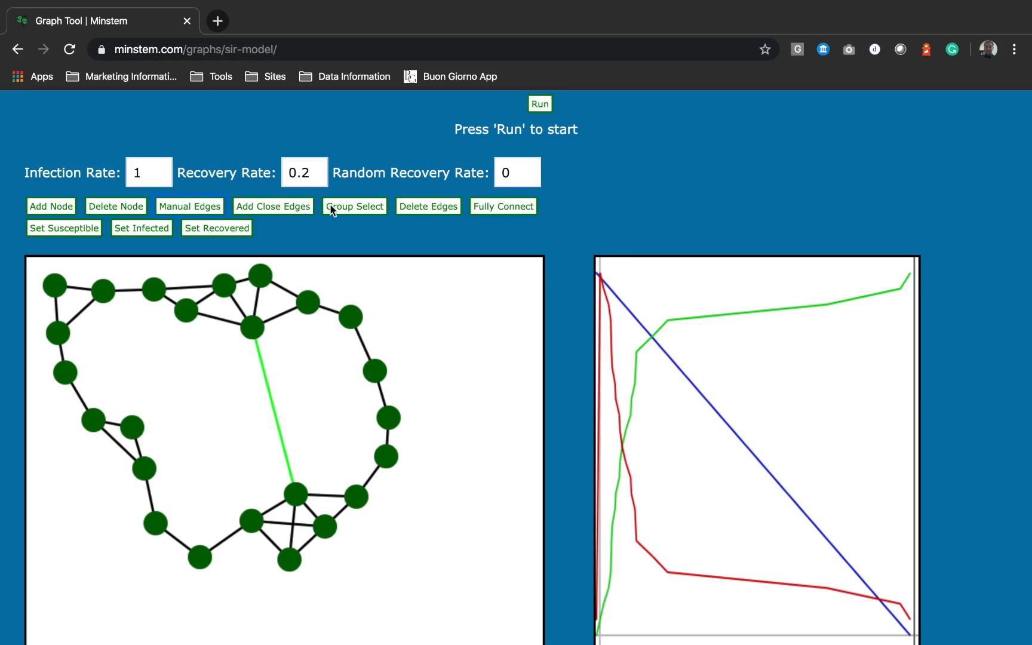
click(414, 210)
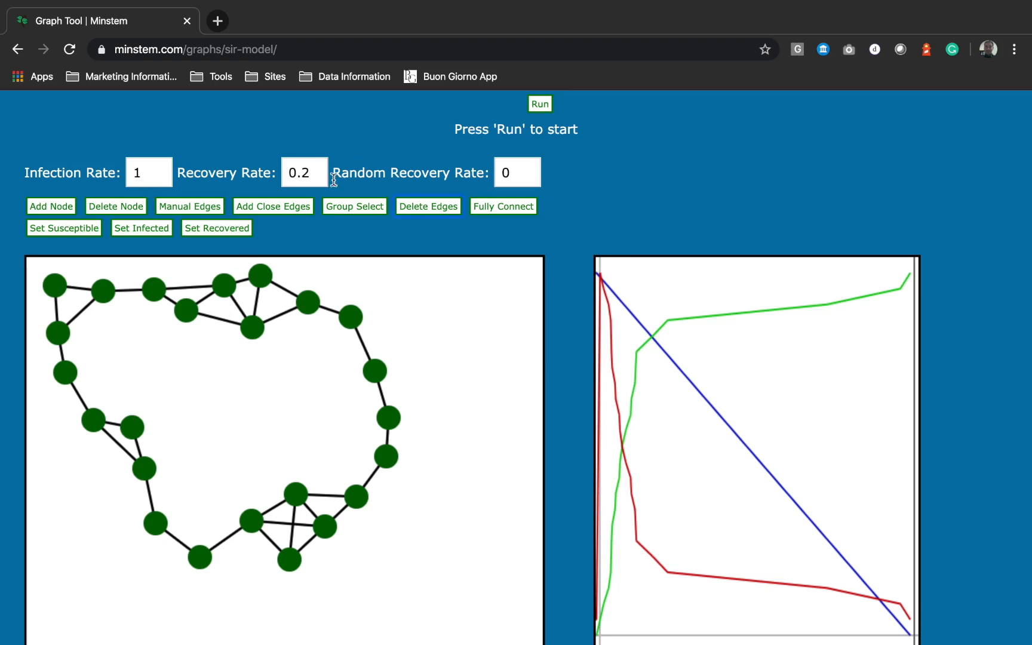
Set the Random Recovery Rate to 1.
double_click(502, 175)
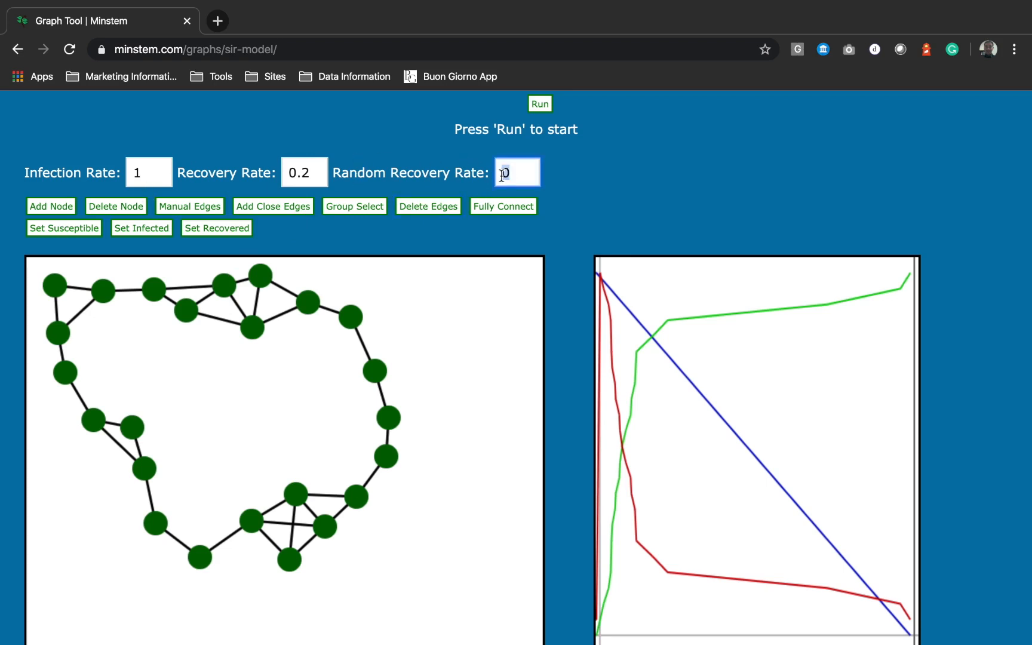
text(1)
Set all ring nodes except the topmost one to susceptible and switch to manual edges.
drag(37, 266, 438, 577)
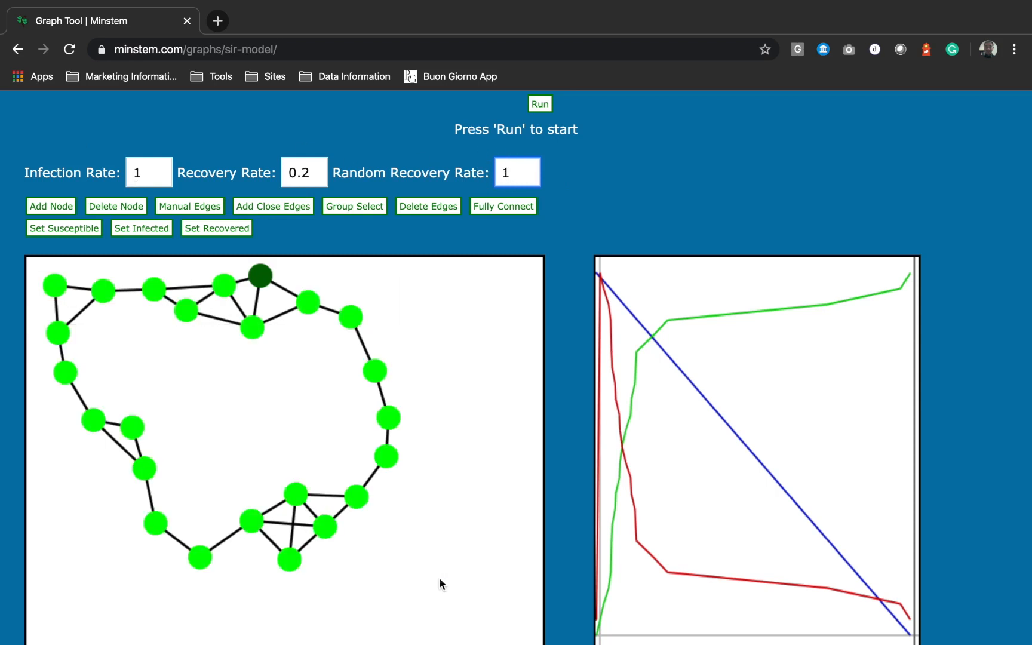
click(51, 228)
click(265, 273)
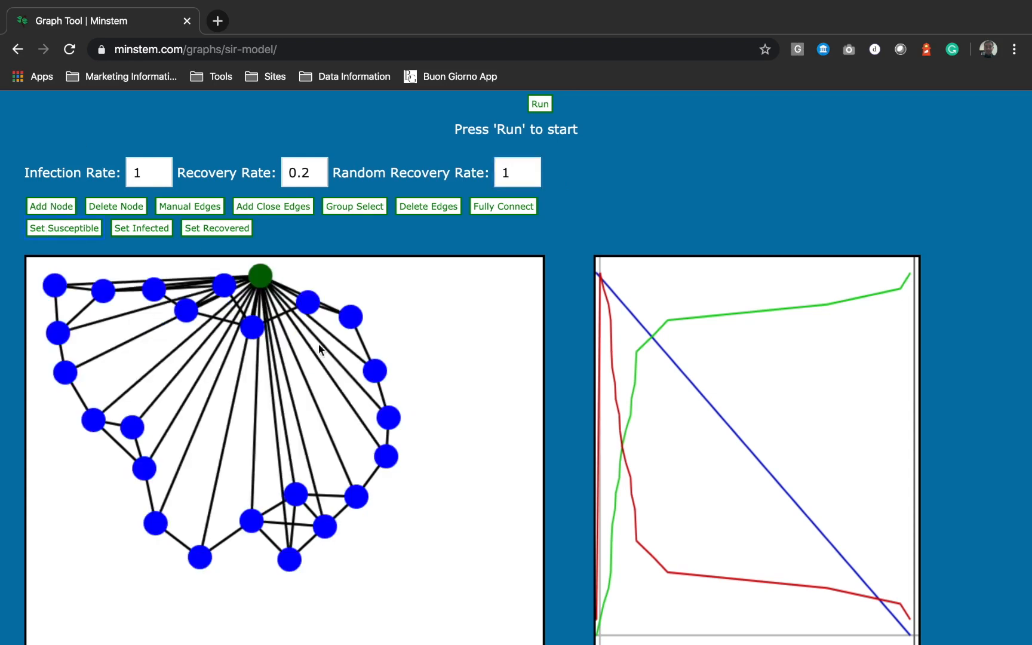
click(384, 293)
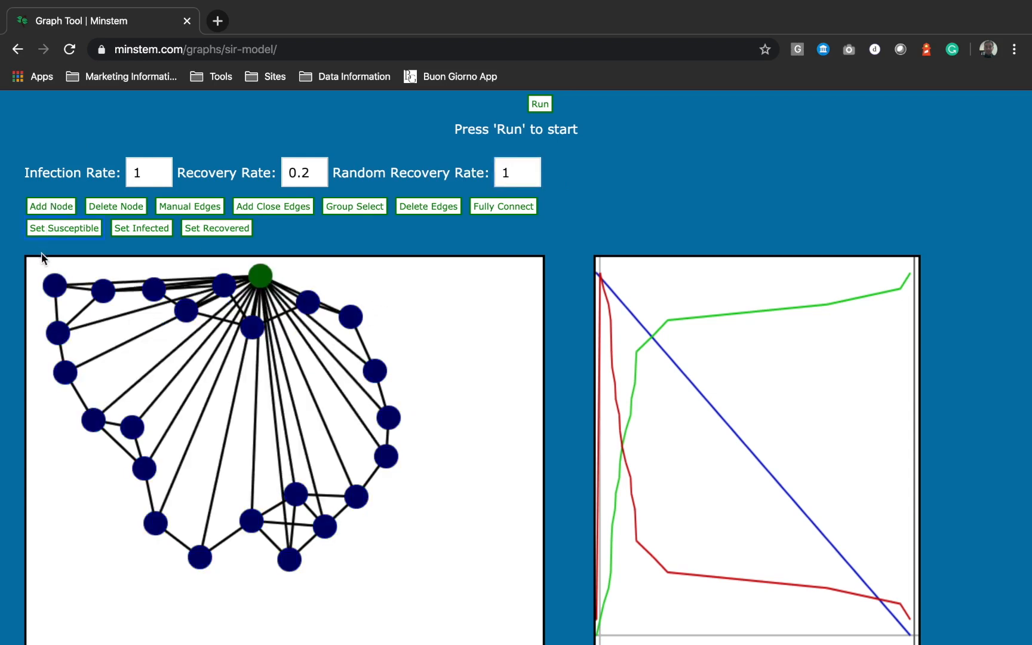
click(261, 277)
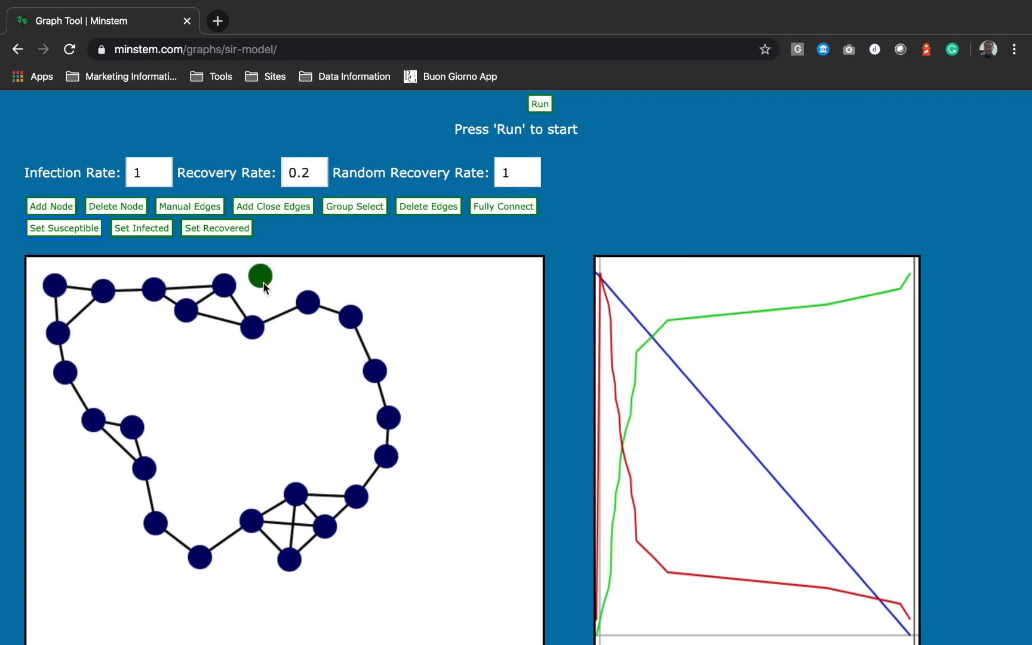
click(190, 206)
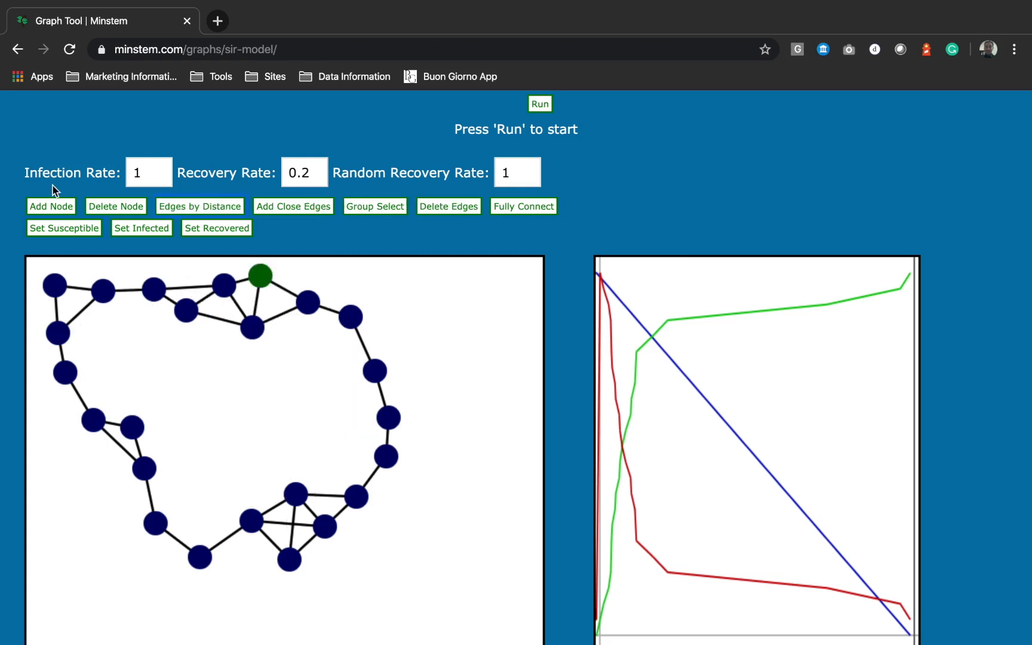
Set the topmost node to infected, then run and stop the simulation on the ring network.
click(260, 278)
click(157, 233)
click(380, 283)
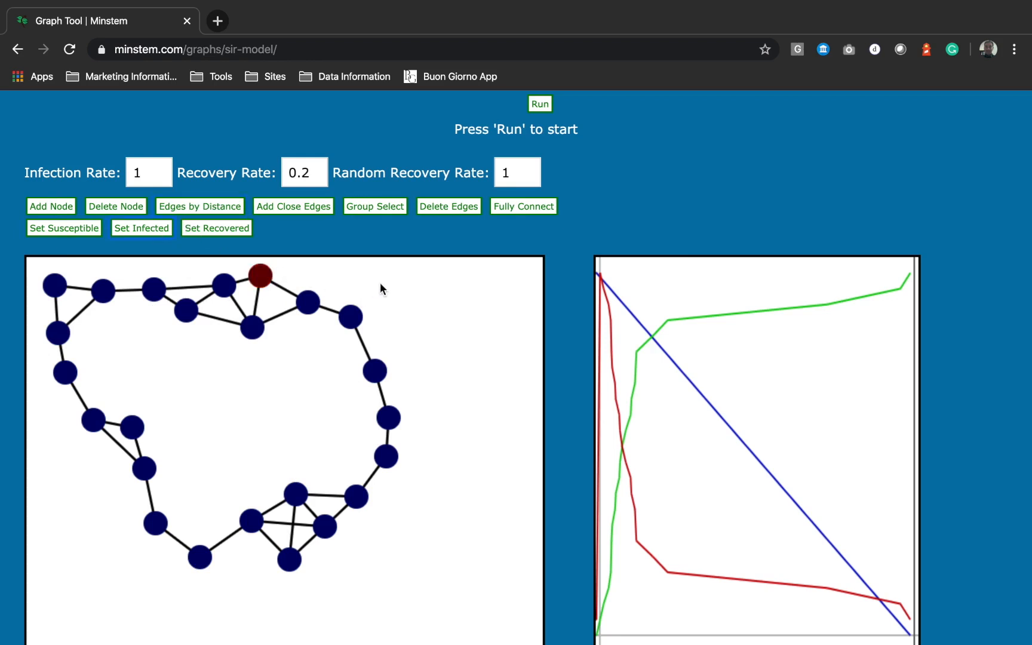
click(540, 105)
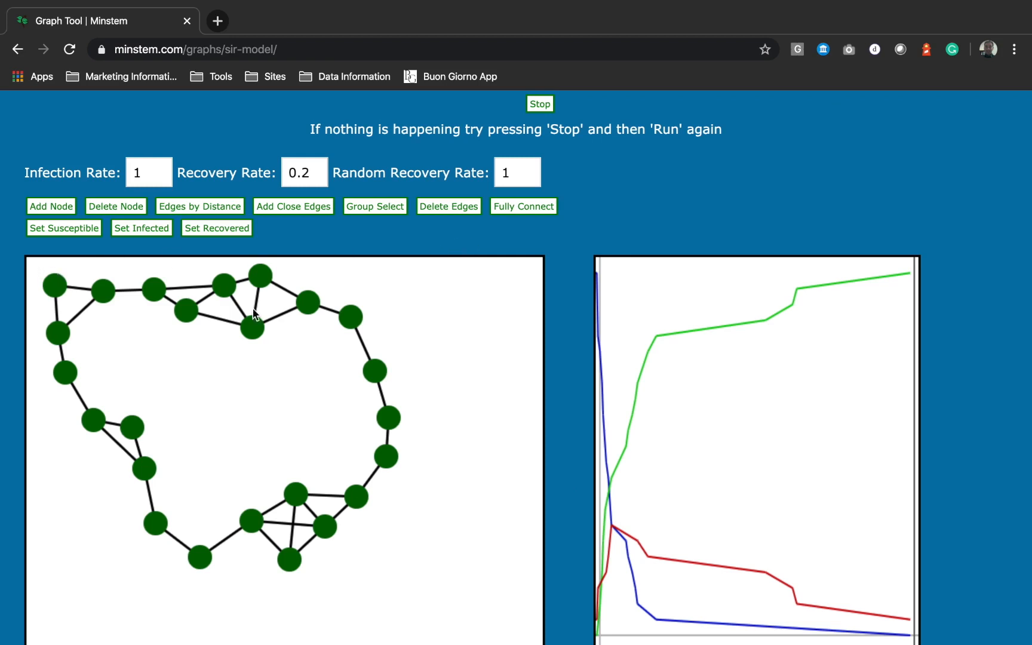
click(538, 104)
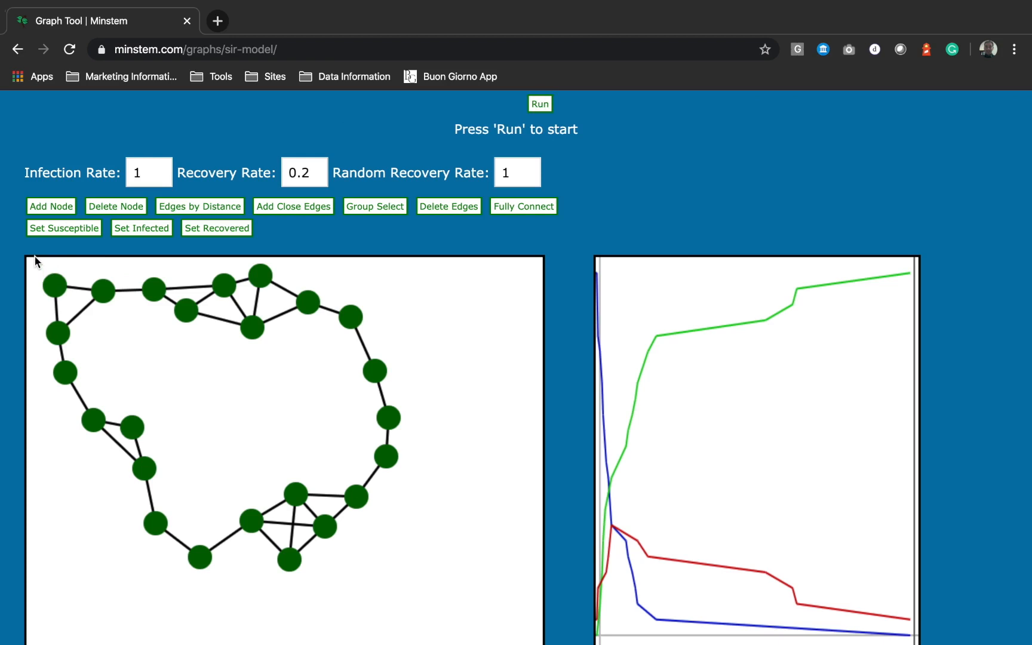
Reset all nodes of the ring network to susceptible and clear the selection.
drag(34, 260, 470, 593)
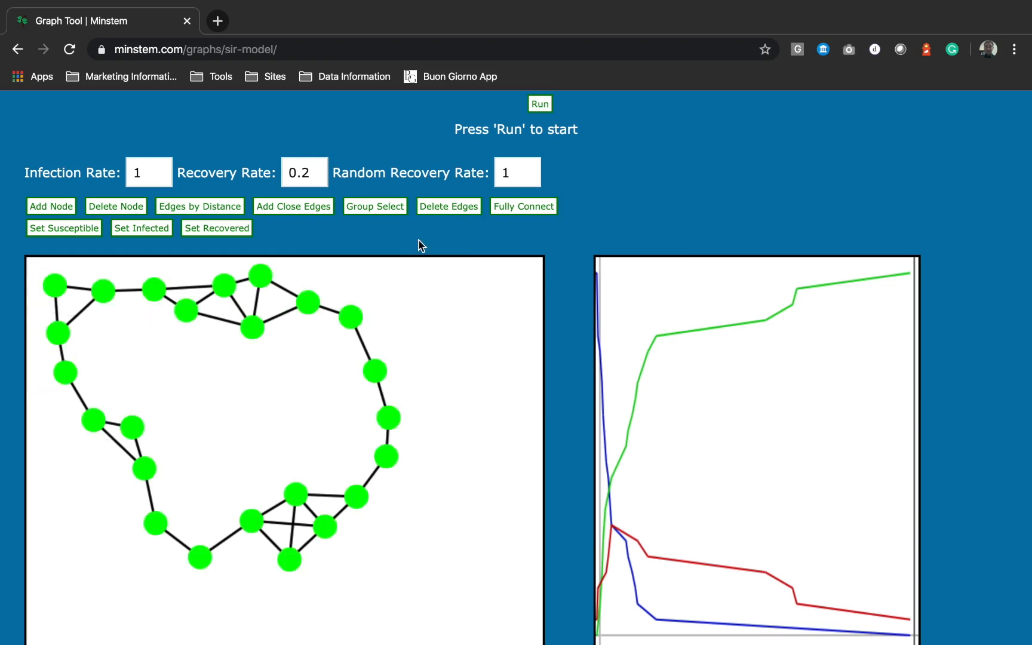
click(76, 228)
click(438, 325)
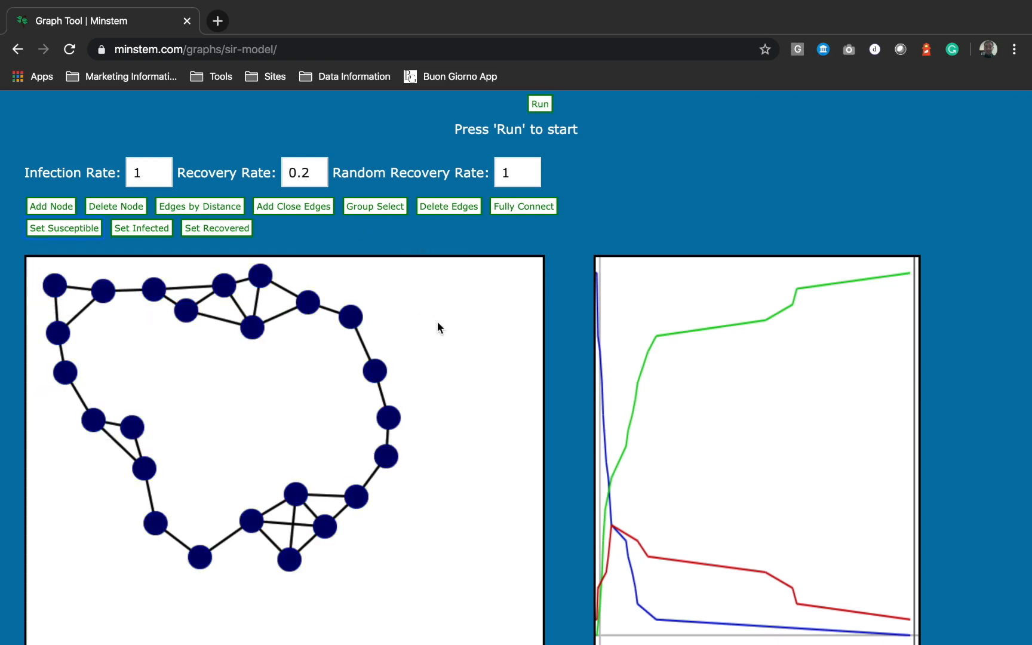
Set the topmost node to infected and fully connect the network.
click(261, 275)
click(146, 232)
click(428, 322)
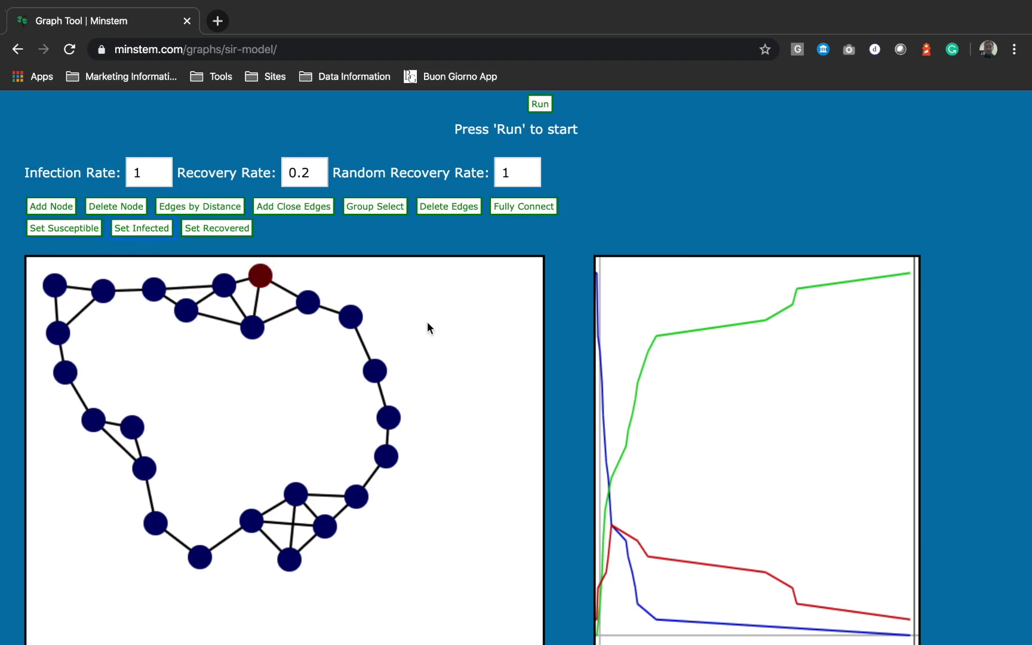
click(502, 209)
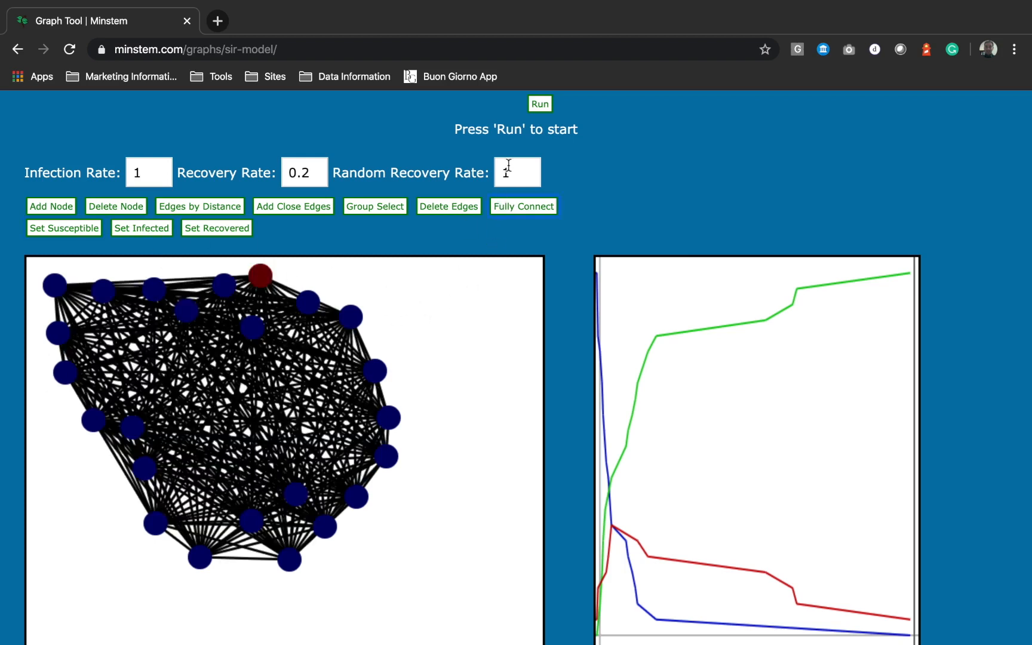
Run the infection simulation on the fully connected network and stop it.
double_click(498, 174)
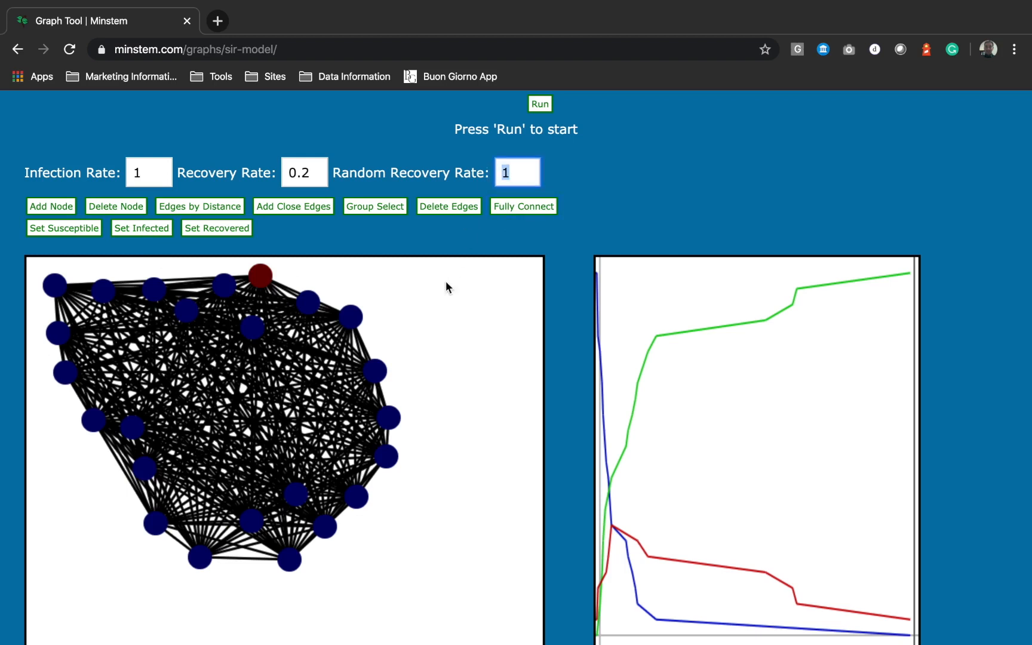
click(452, 241)
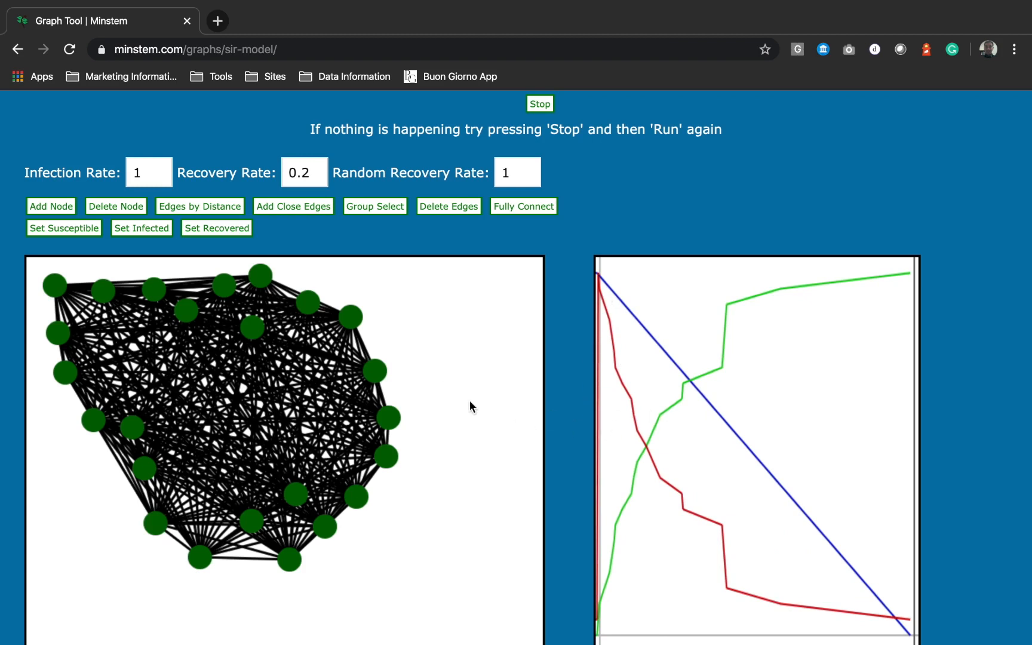
click(539, 107)
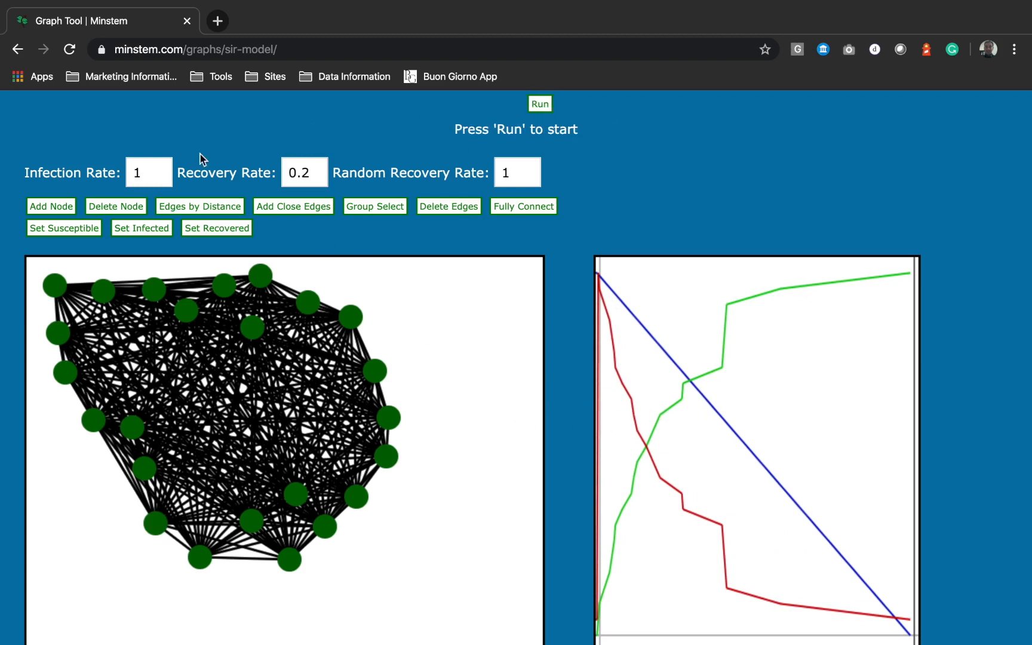
Reset all nodes of the fully connected network to susceptible and set only the topmost node to infected.
drag(31, 258, 449, 584)
click(78, 229)
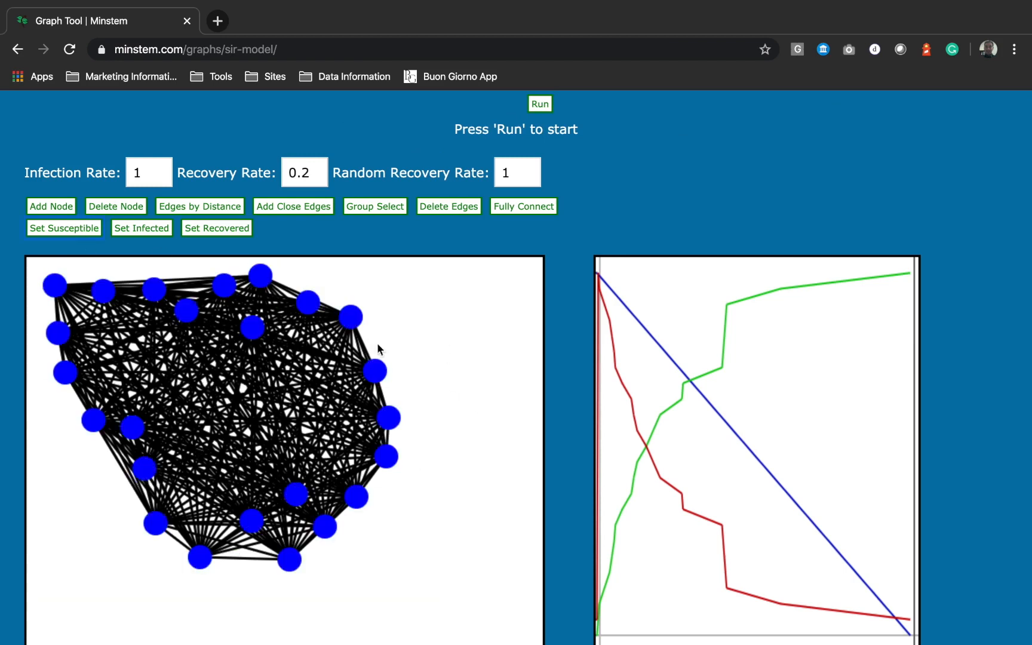
click(260, 275)
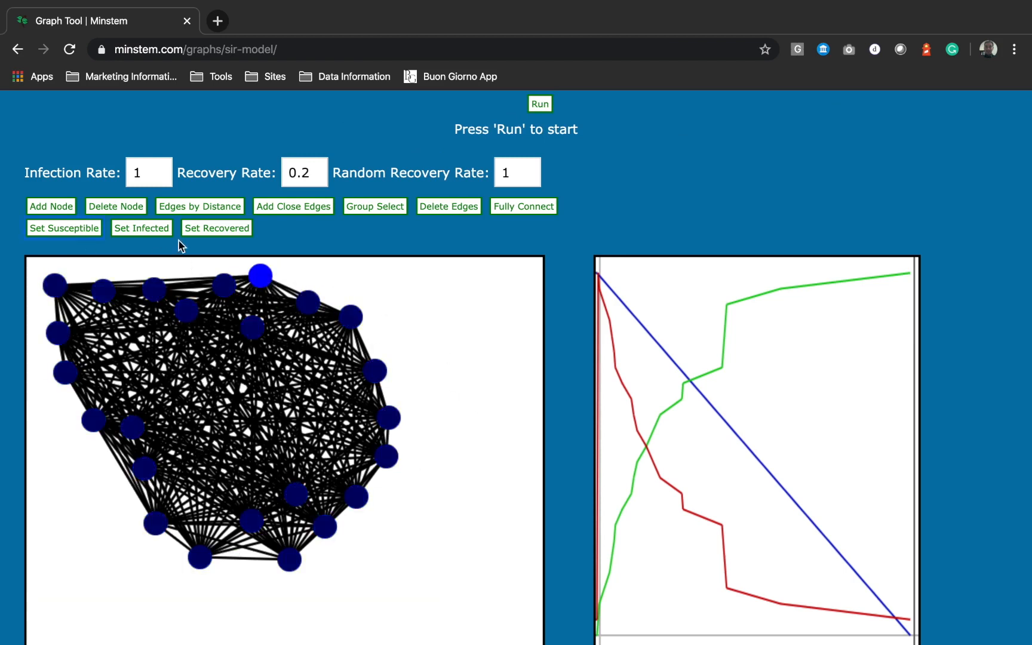
click(203, 230)
click(142, 232)
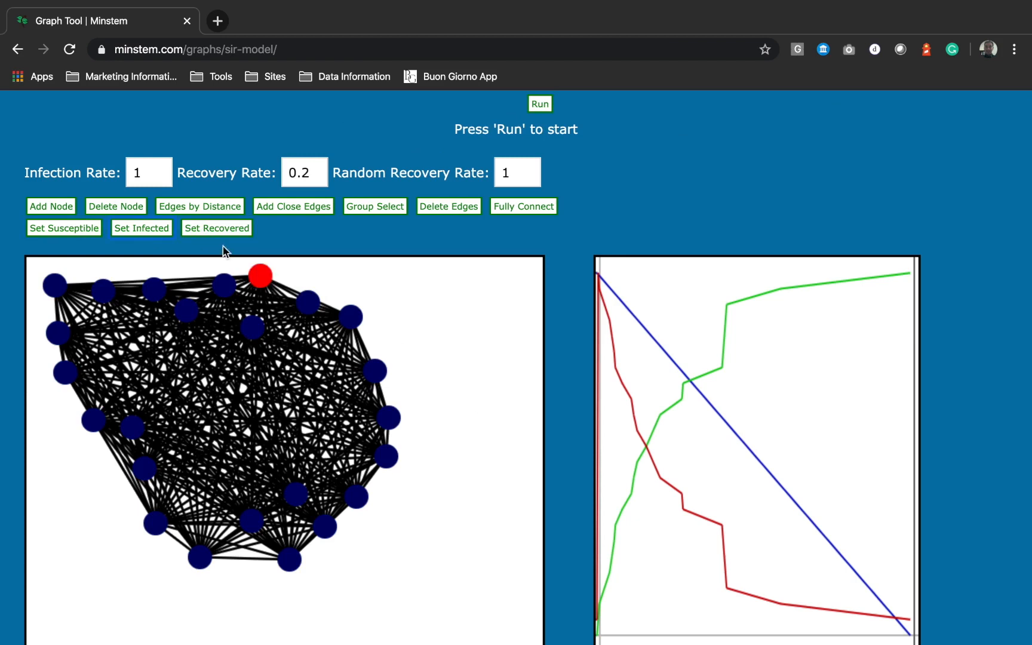
click(442, 315)
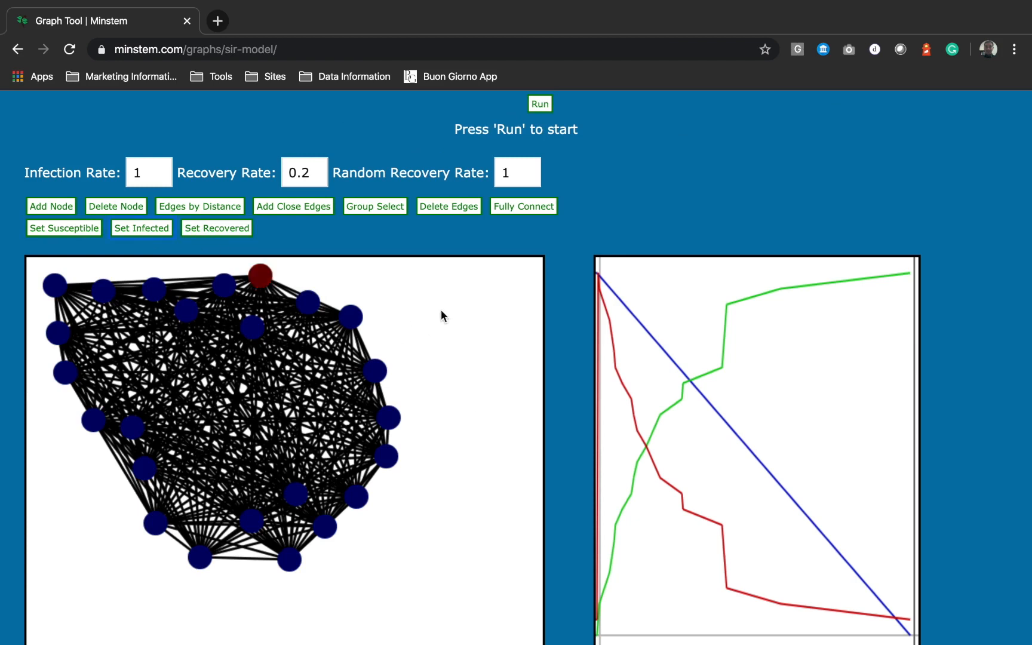
Run the simulation again on the fully connected network, starting from the infected topmost node.
click(539, 105)
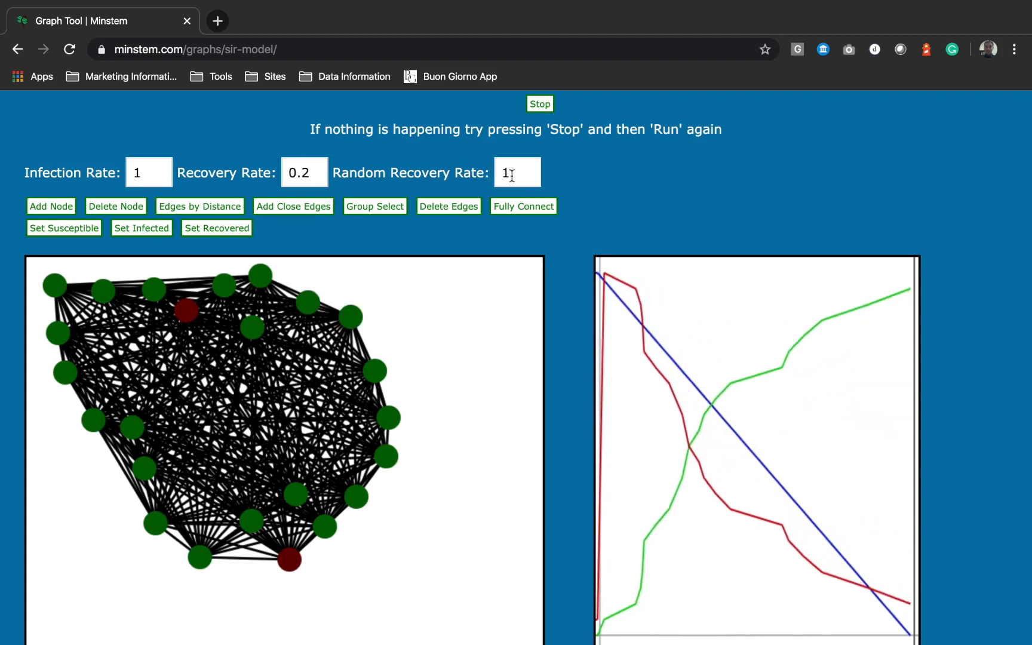
drag(509, 173, 492, 174)
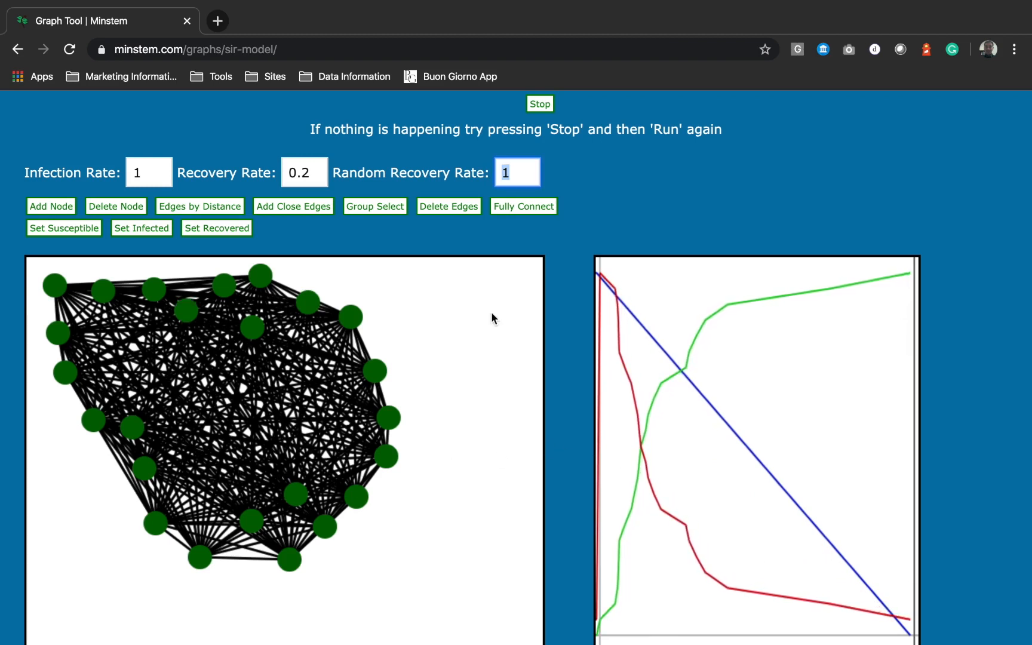
click(320, 181)
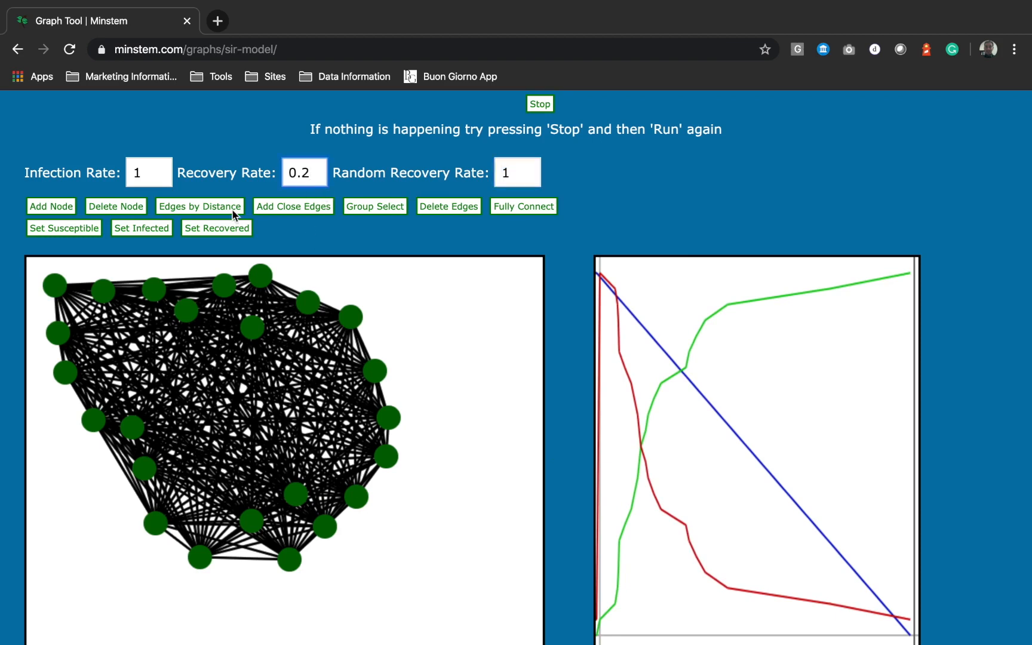